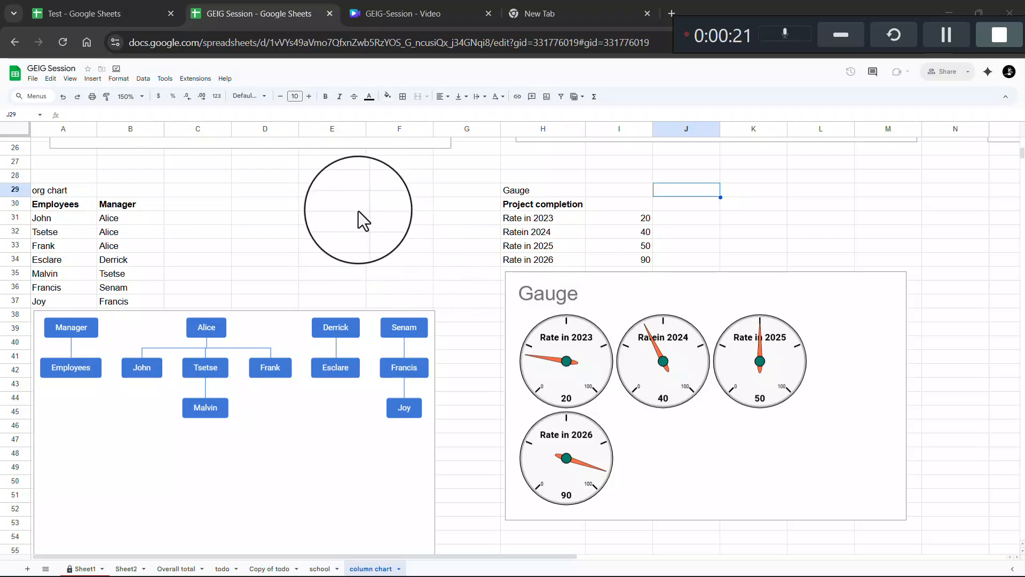
Copy the Learning Team table with its headers from range A3:E7 of the column chart sheet
scroll(352, 225, "down", 1)
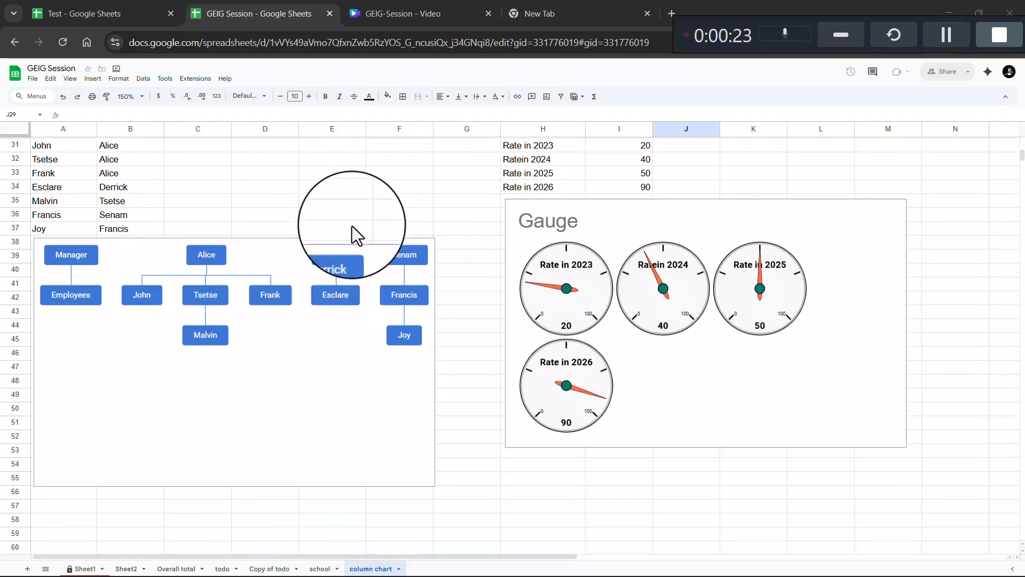
scroll(352, 226, "up", 5)
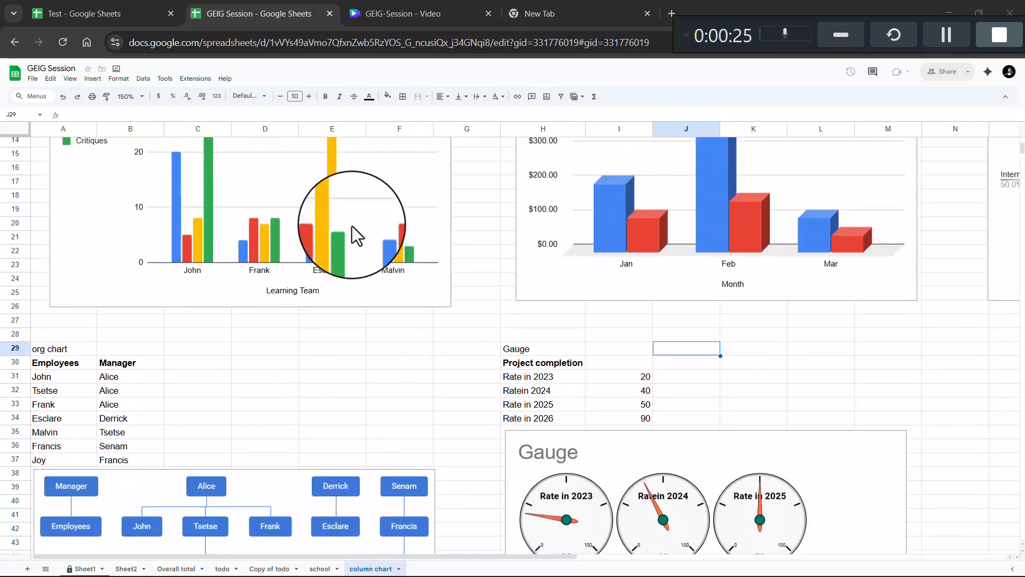
scroll(351, 225, "up", 1)
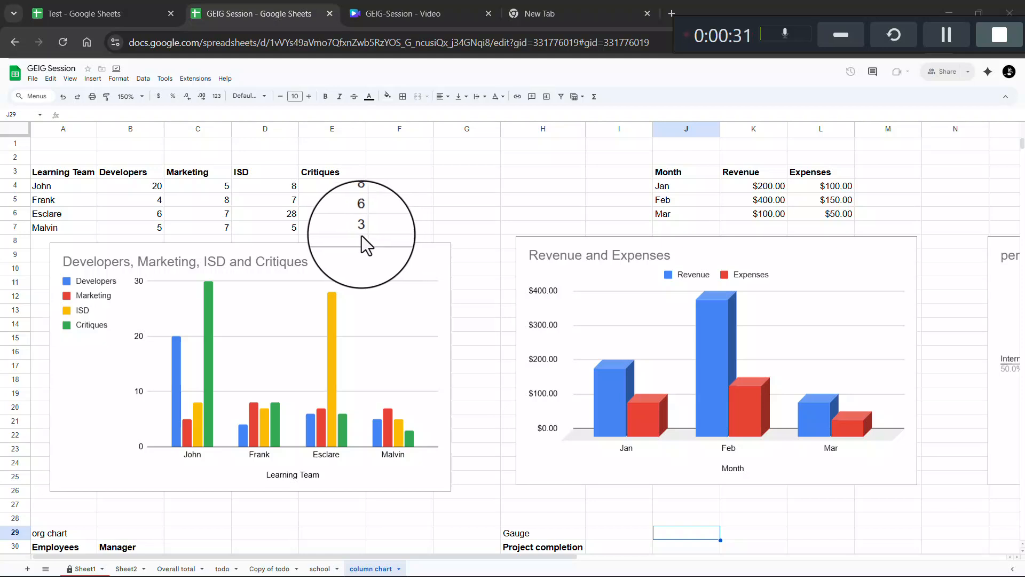
left_click_drag(367, 233, 287, 177)
left_click(280, 177)
left_click(45, 167)
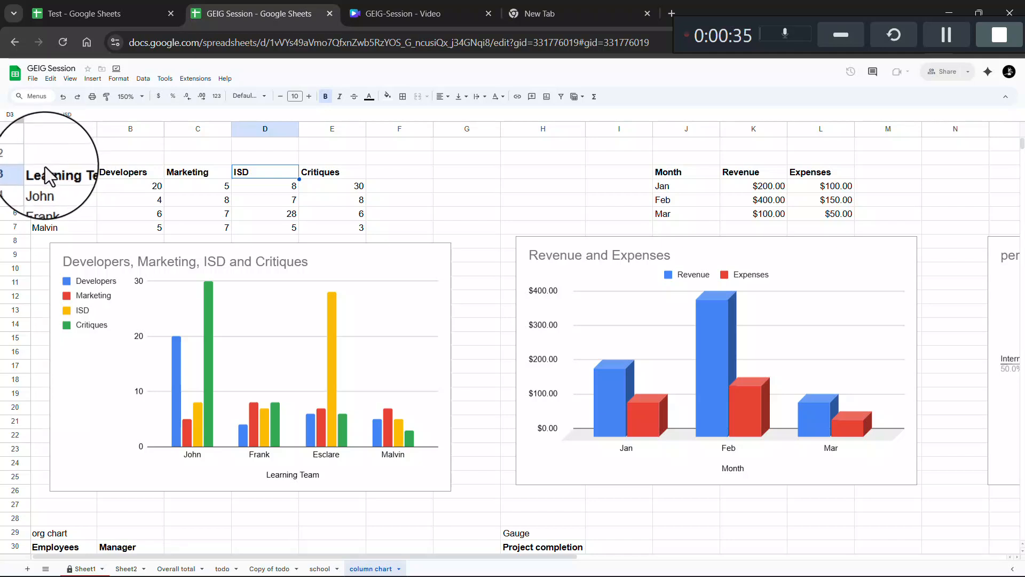
left_click_drag(43, 167, 338, 228)
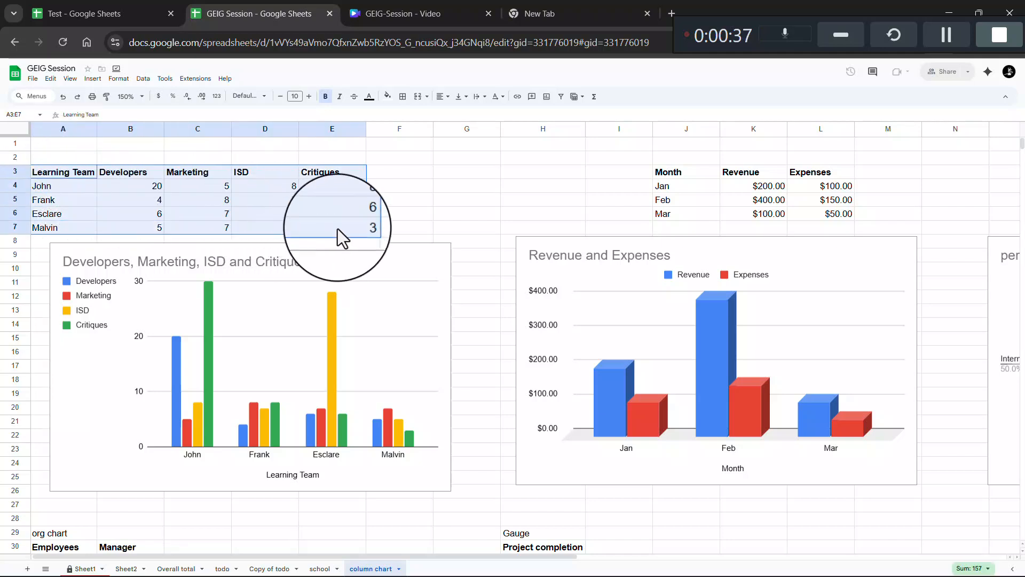
In the Test spreadsheet, add a sheet named Chart and paste the Learning Team table starting at A1
left_click(127, 2)
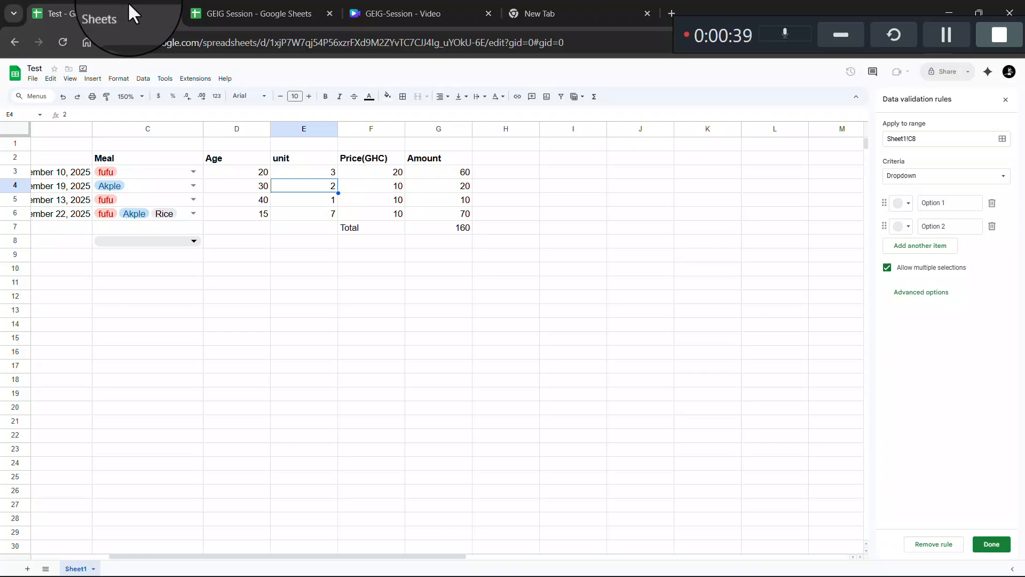
left_click(27, 569)
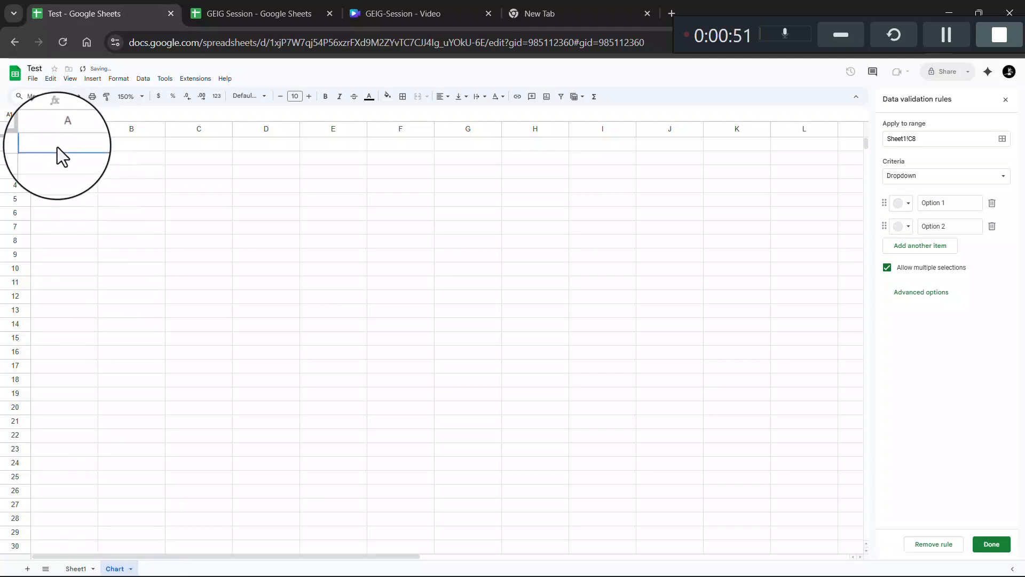
key("ctrl+v")
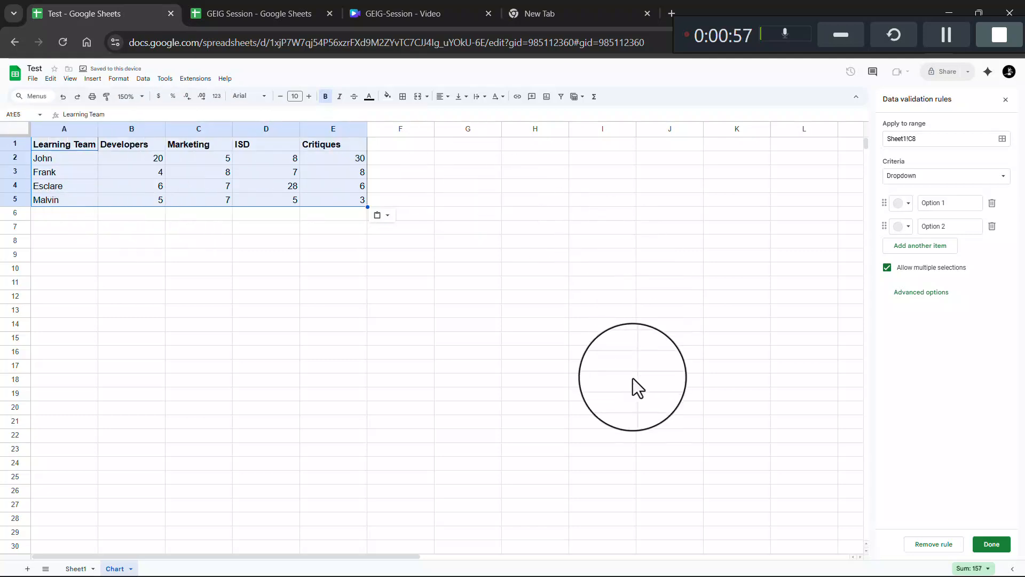
left_click(485, 308)
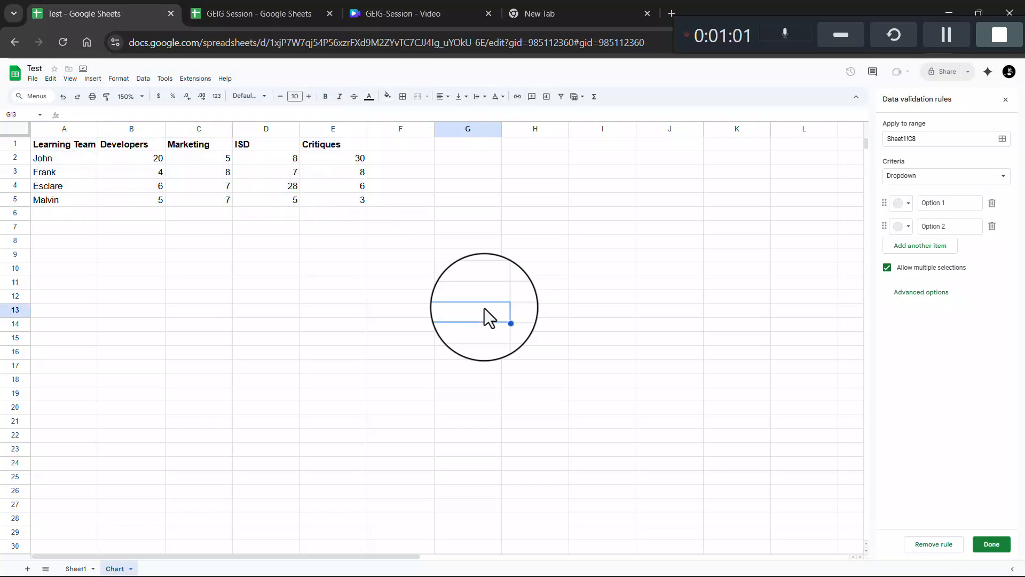
key("ctrl+a")
left_click(485, 309)
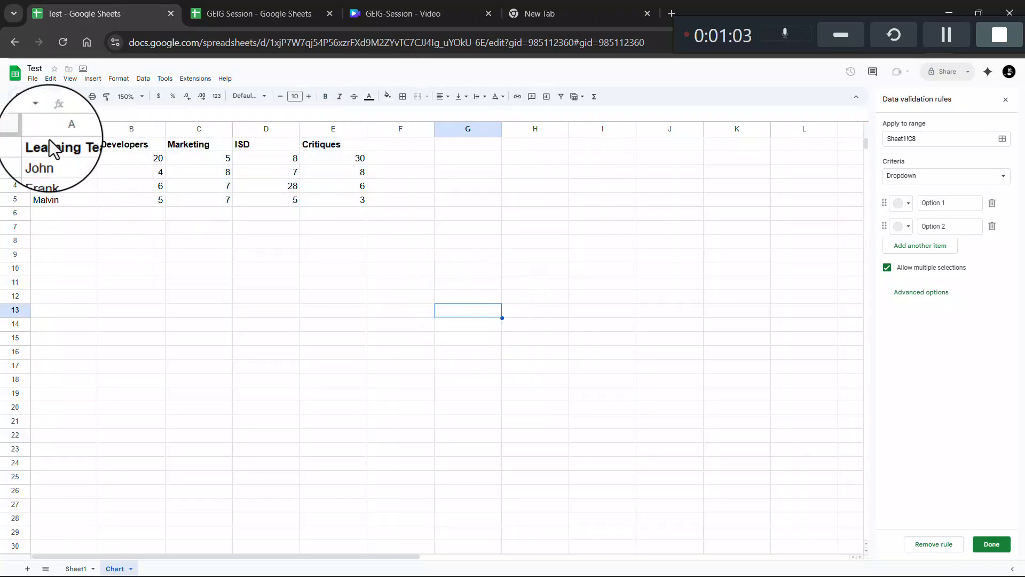
left_click(18, 130)
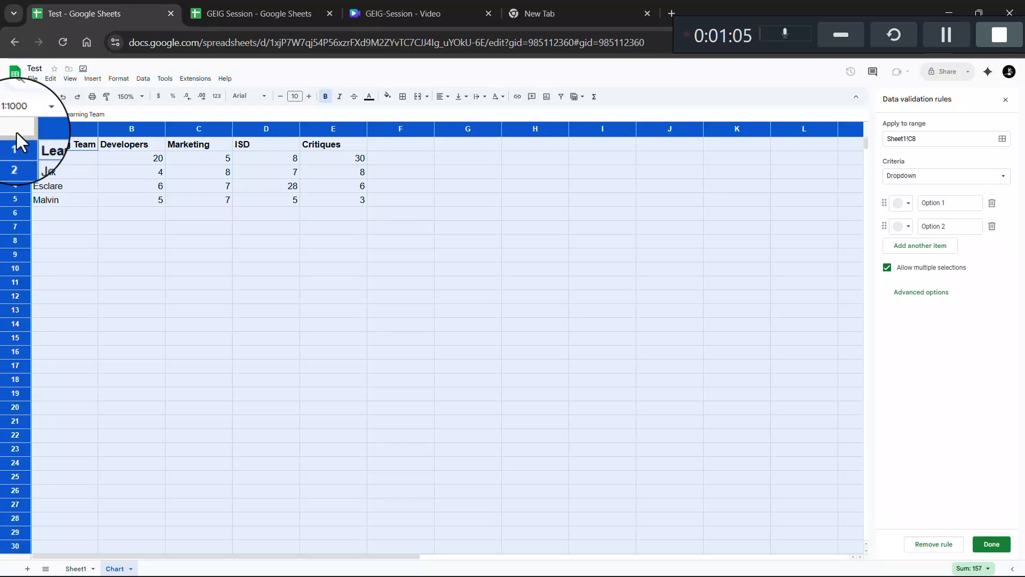
left_click(129, 184)
left_click(11, 129)
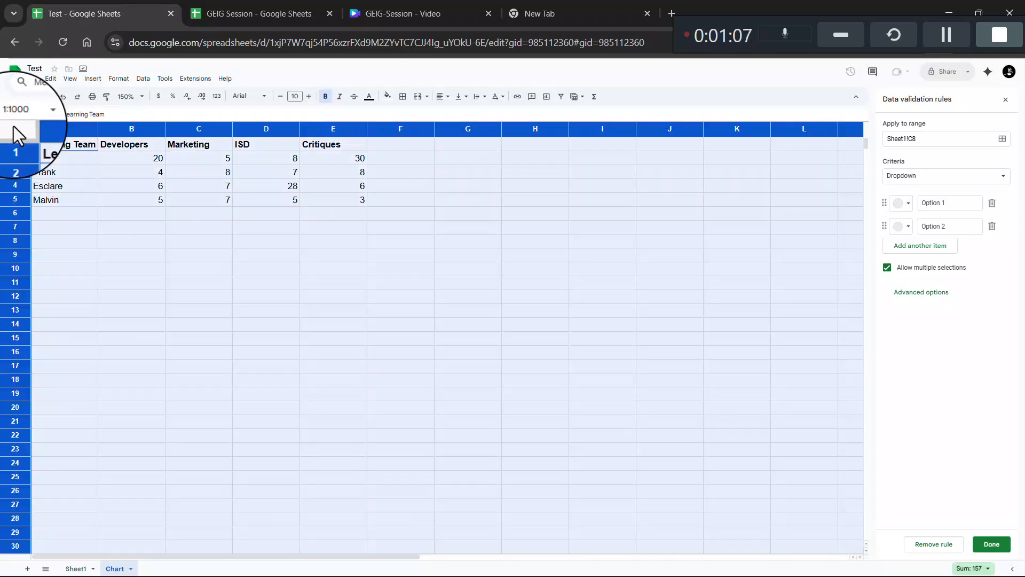
right_click(14, 127)
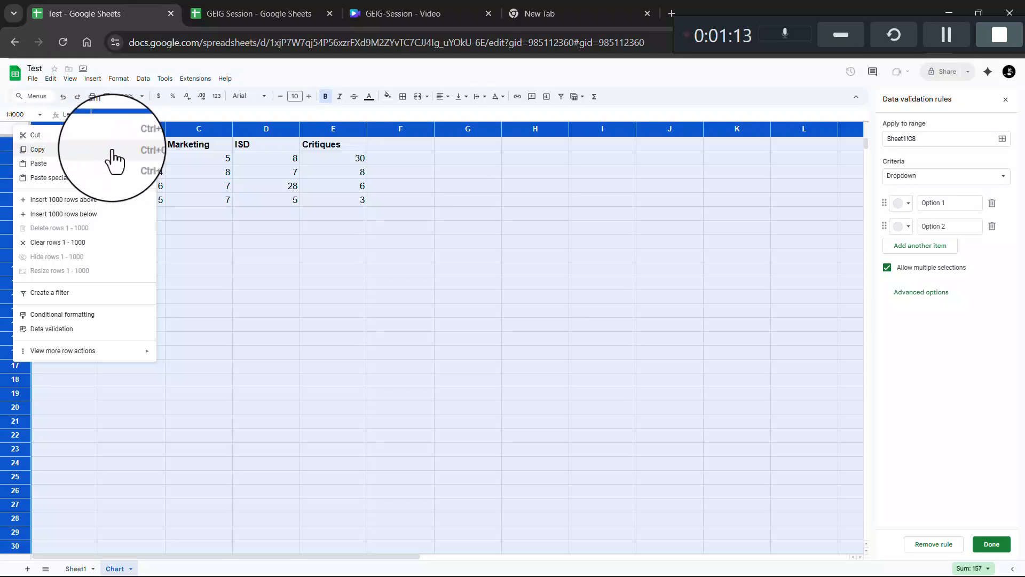
left_click(200, 350)
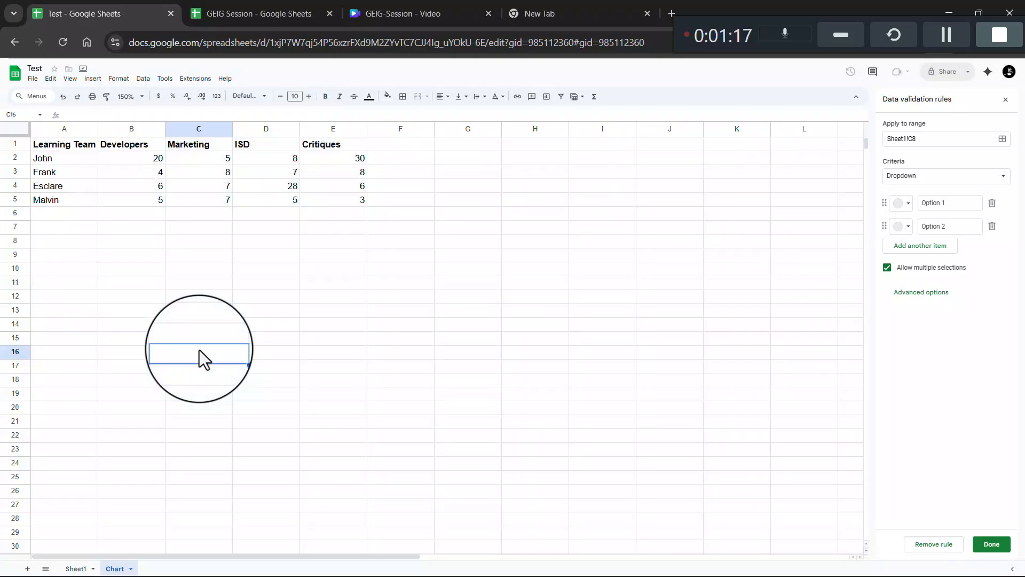
Center-align the Developers values in B2:B5 and the Learning Team names in A2:A5
left_click(157, 159)
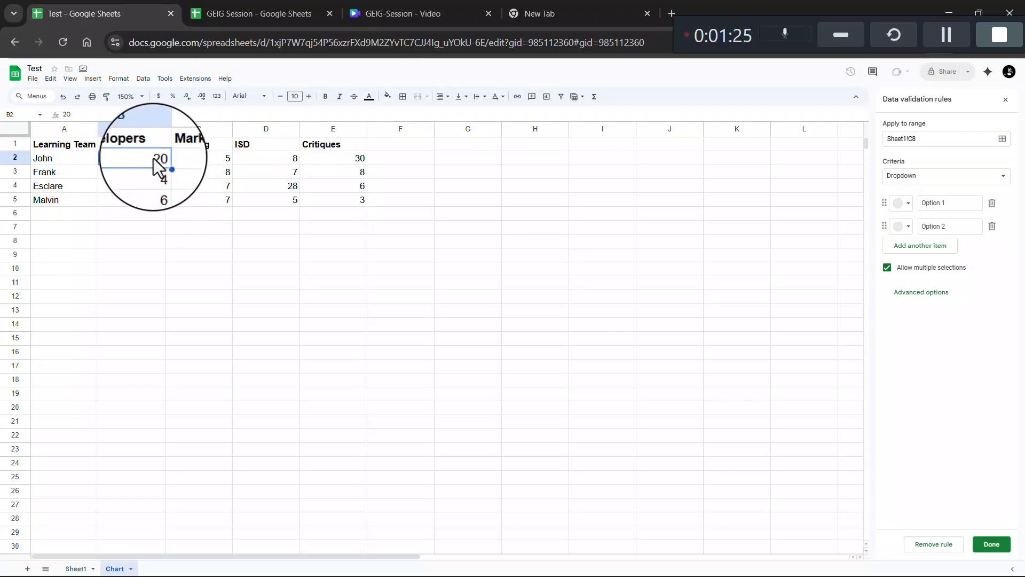
left_click_drag(139, 157, 158, 204)
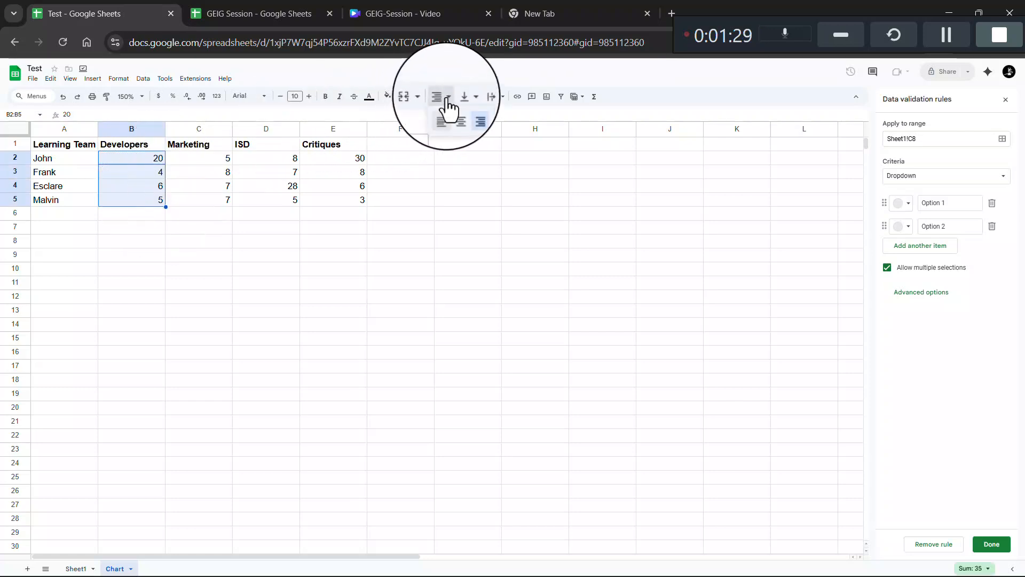
left_click(457, 115)
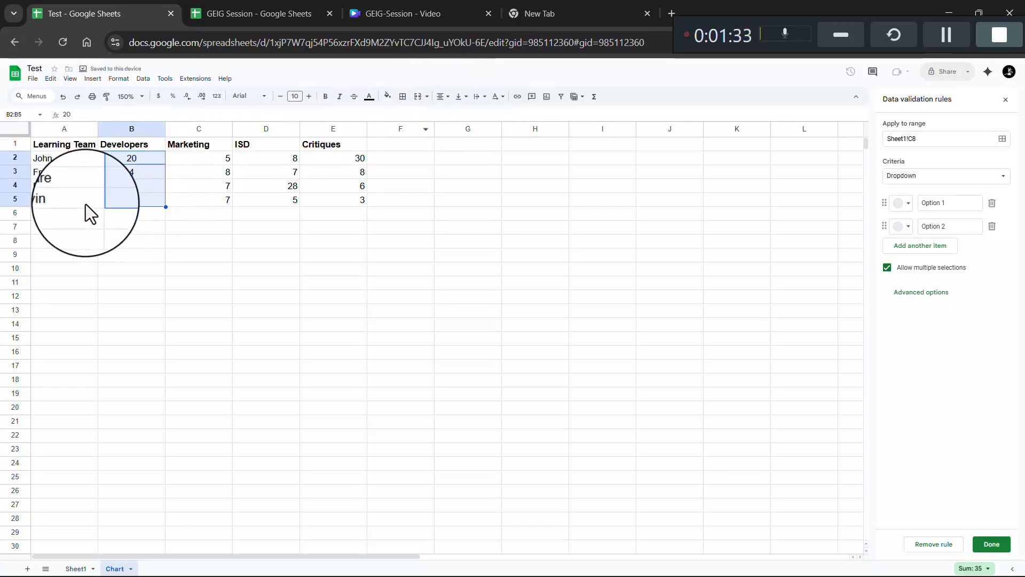
left_click_drag(86, 204, 66, 154)
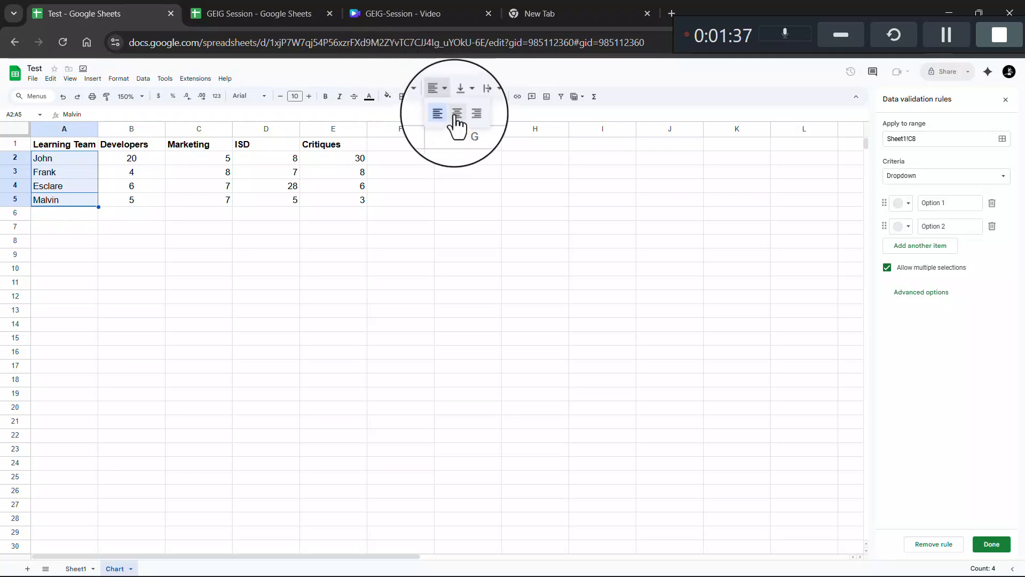
left_click(459, 120)
left_click(141, 243)
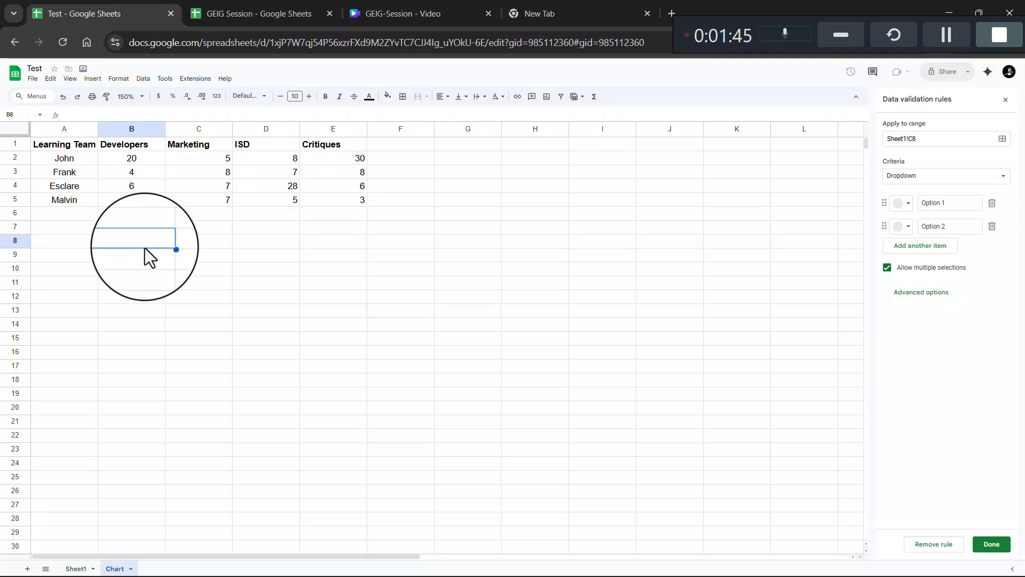
Insert a column chart based on range A1:E6 of the Chart sheet
left_click(255, 12)
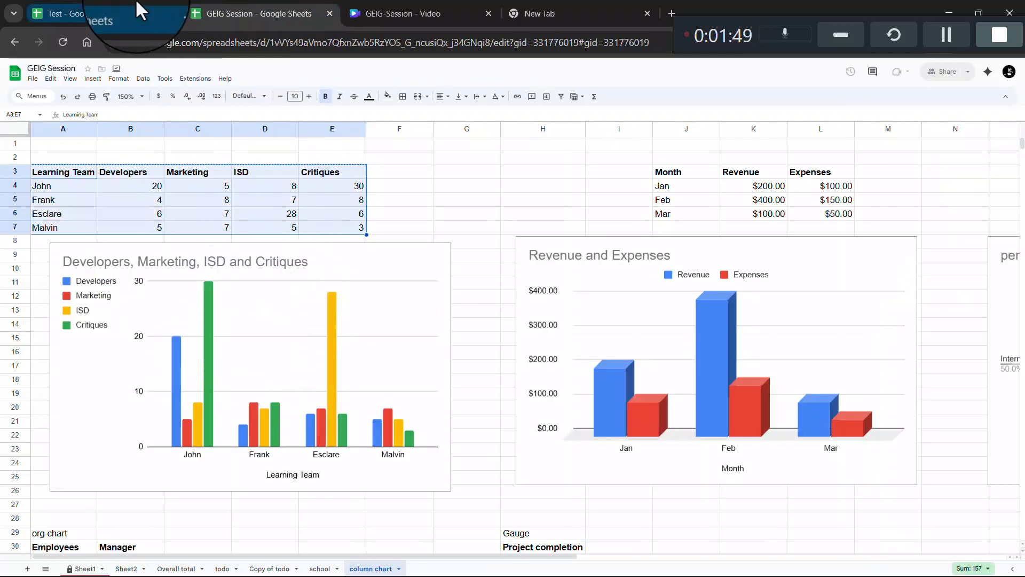
left_click(119, 12)
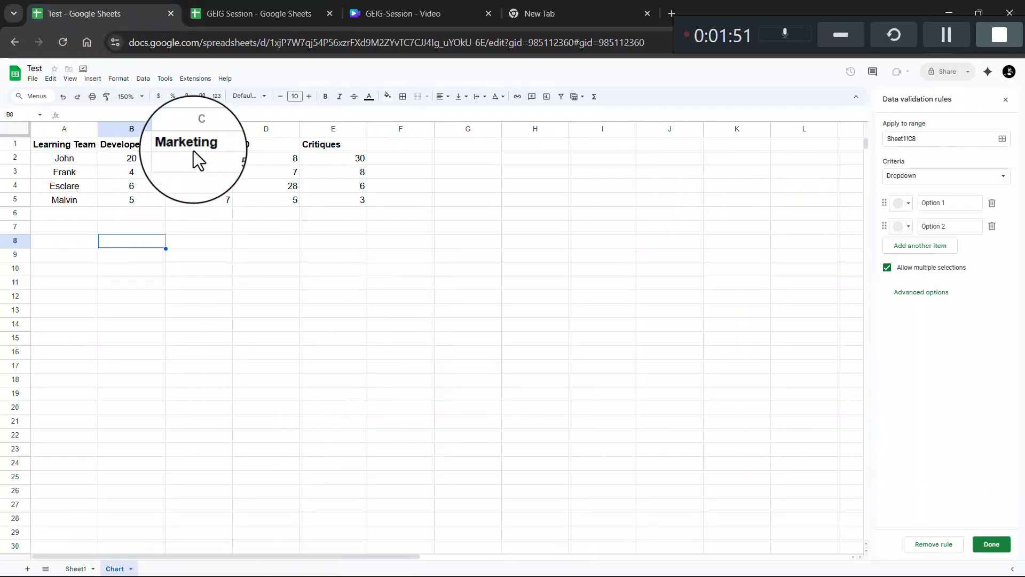
left_click_drag(366, 210, 91, 146)
right_click(263, 147)
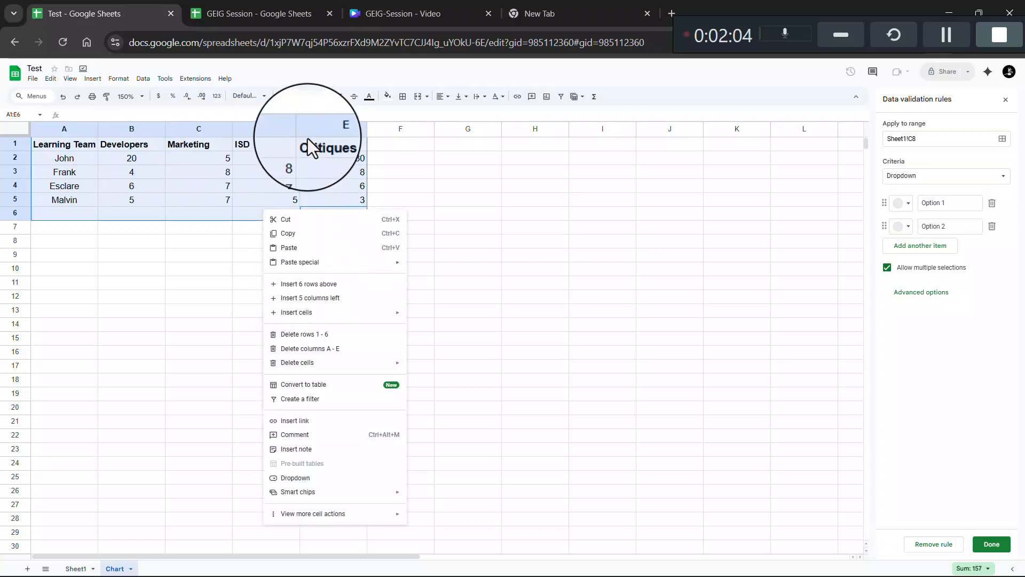
left_click(547, 103)
left_click(547, 103)
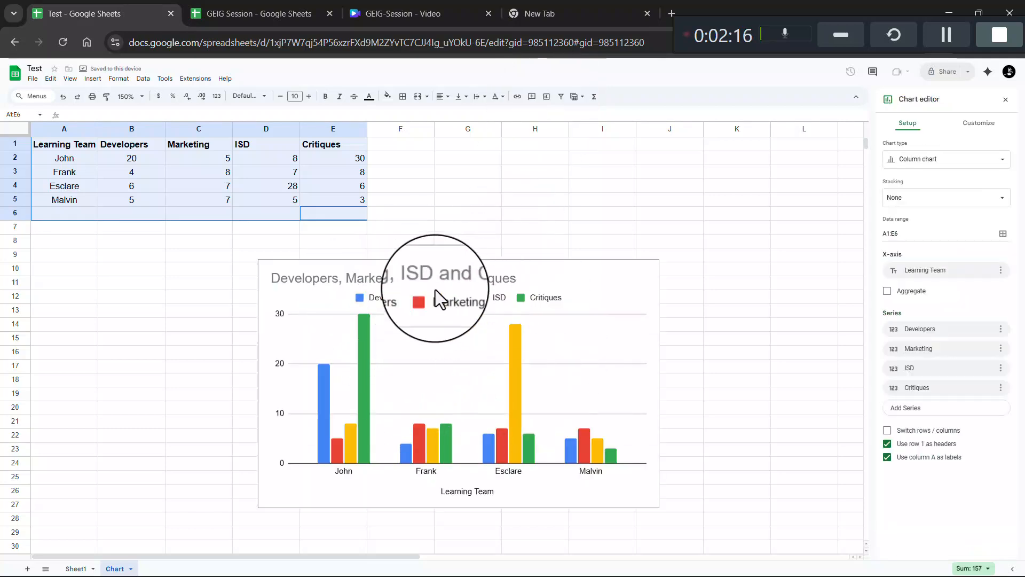
left_click(347, 261)
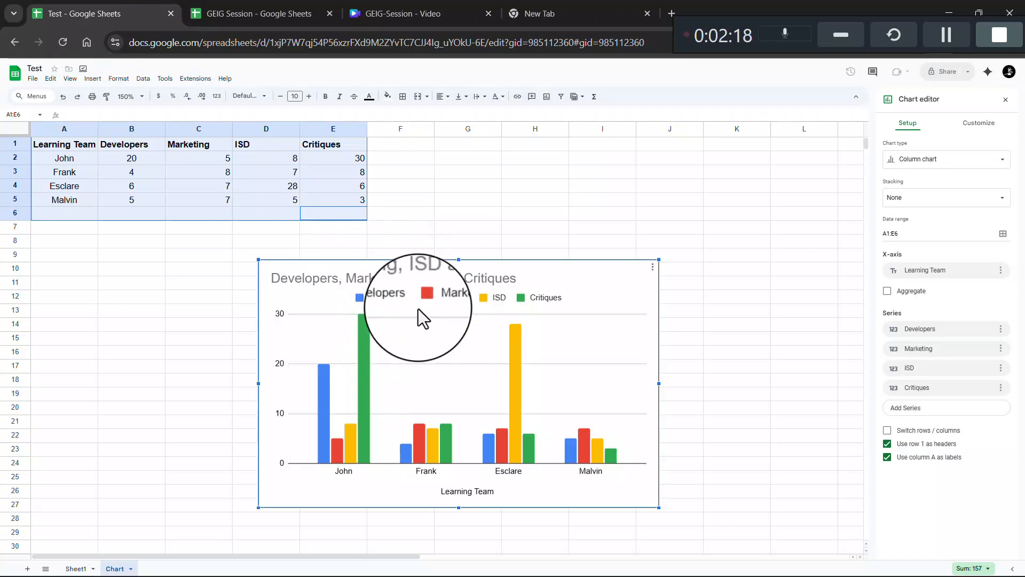
left_click(480, 435)
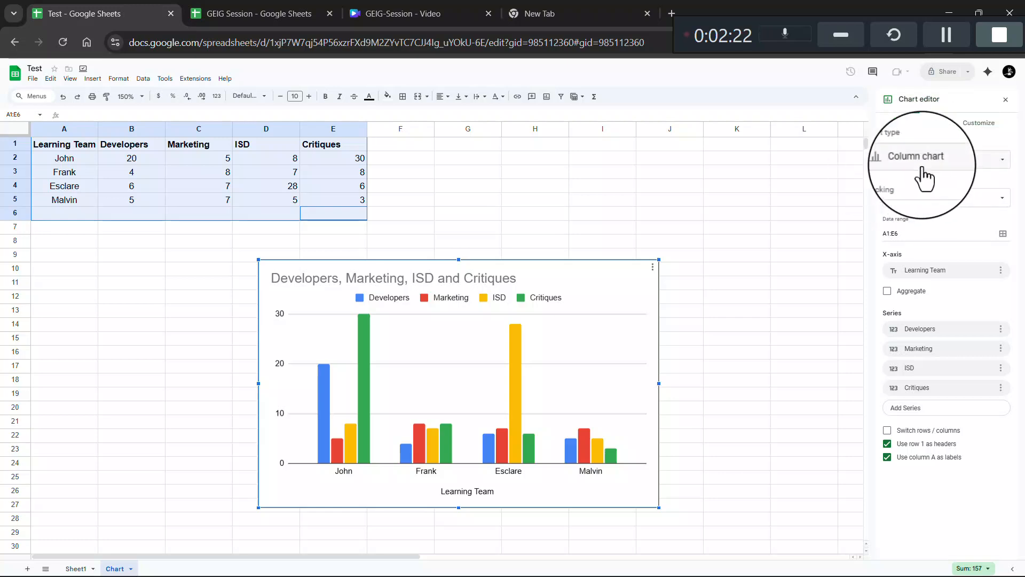
Try the stacked column, smooth line and doughnut chart types, and return the chart to a column chart
left_click(939, 160)
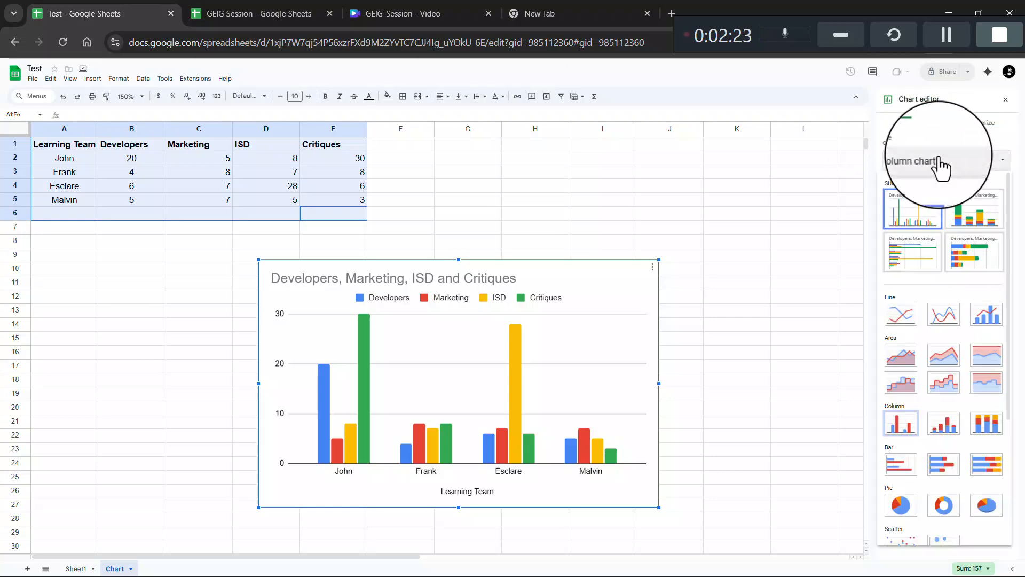
left_click(973, 214)
left_click(970, 163)
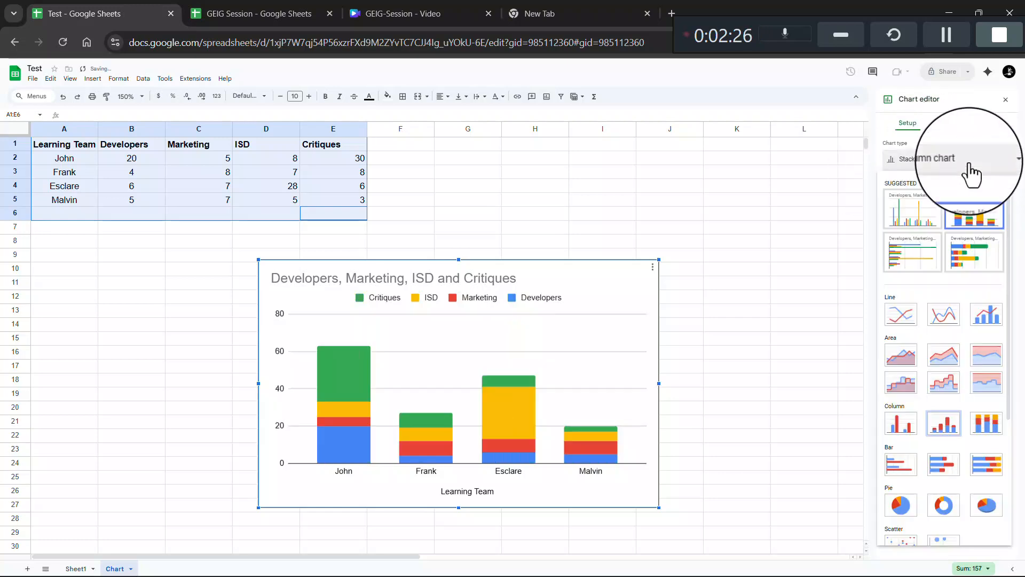
left_click(944, 320)
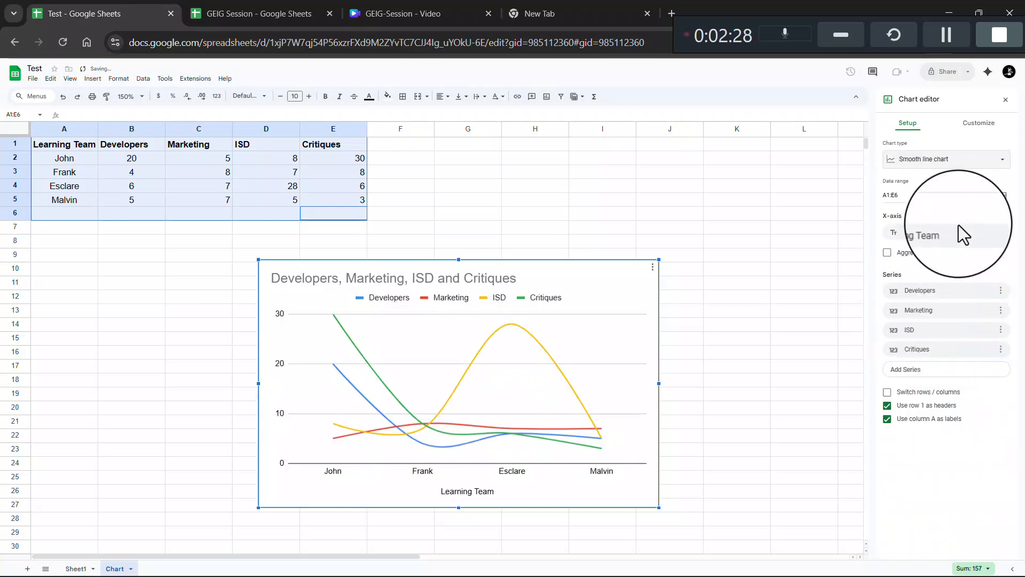
left_click(967, 173)
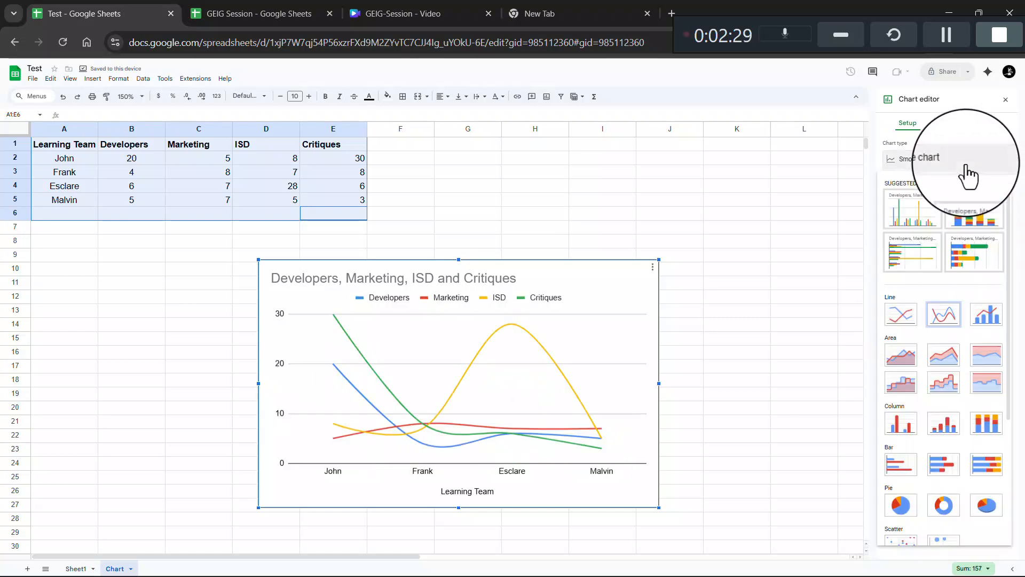
left_click(949, 508)
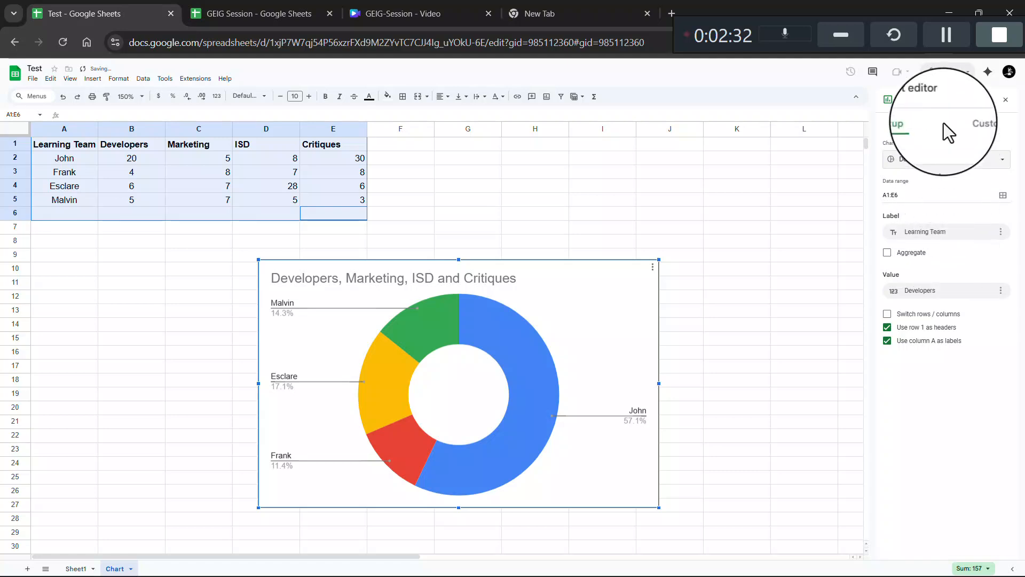
left_click(951, 163)
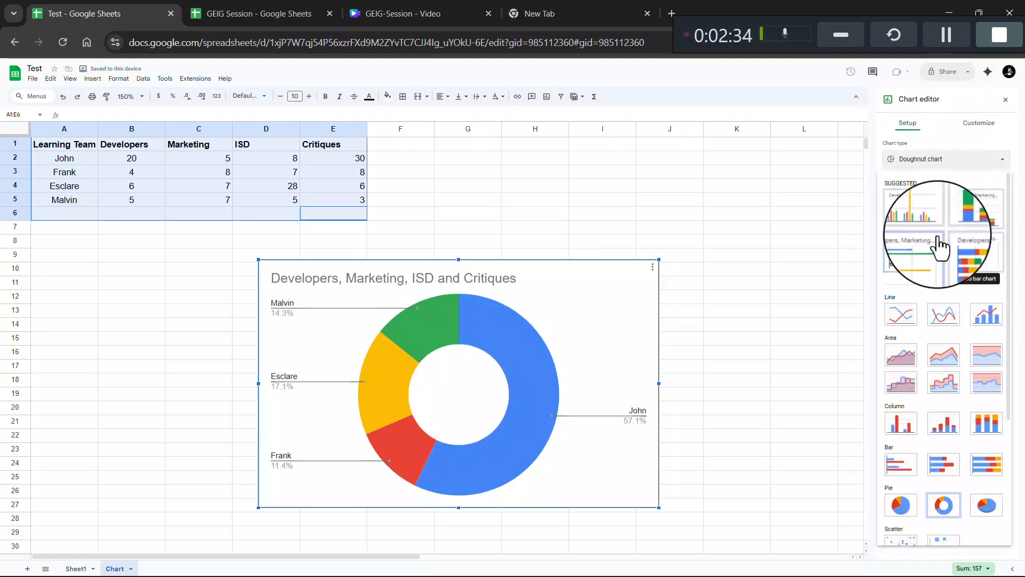
left_click(922, 220)
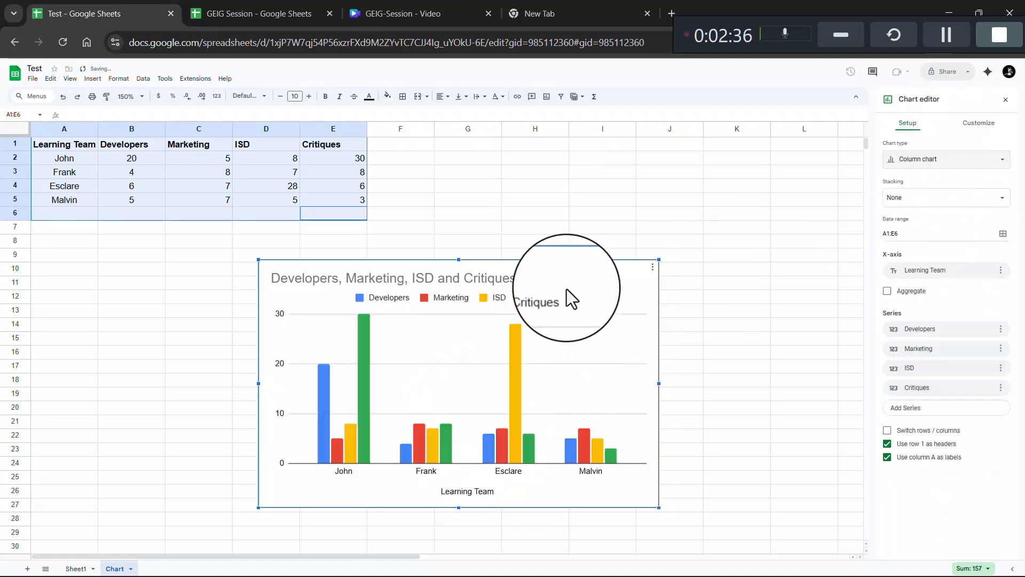
Move the column chart closer beneath the table, starting around C9, and select the header cells B1:E1
left_click_drag(566, 290, 471, 254)
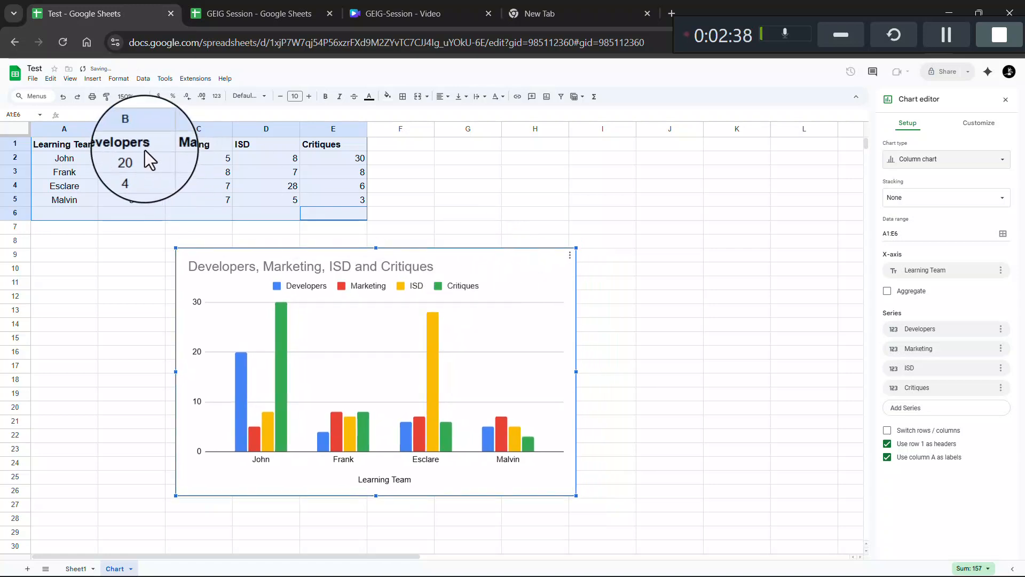
left_click(126, 145)
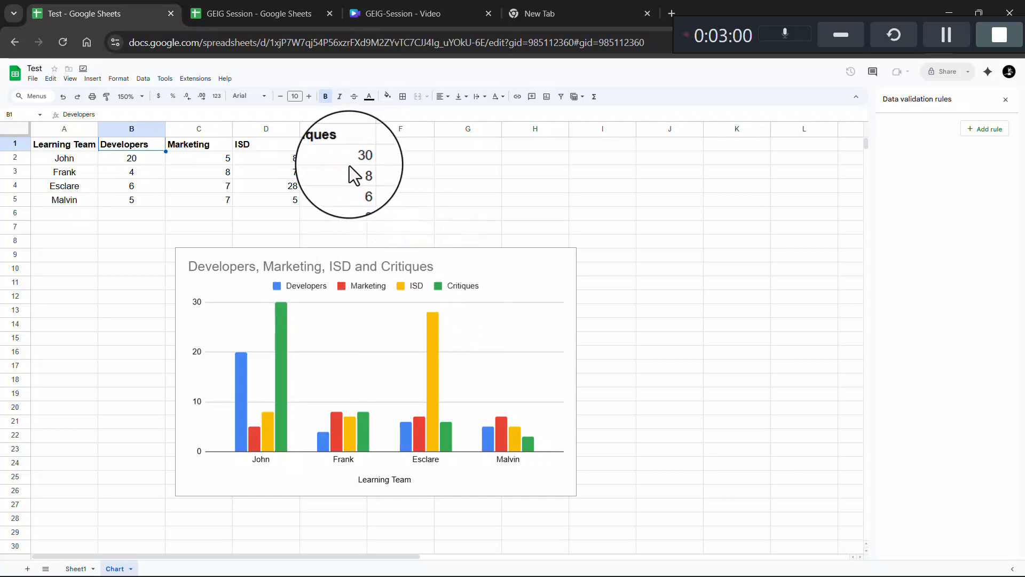
left_click(341, 146)
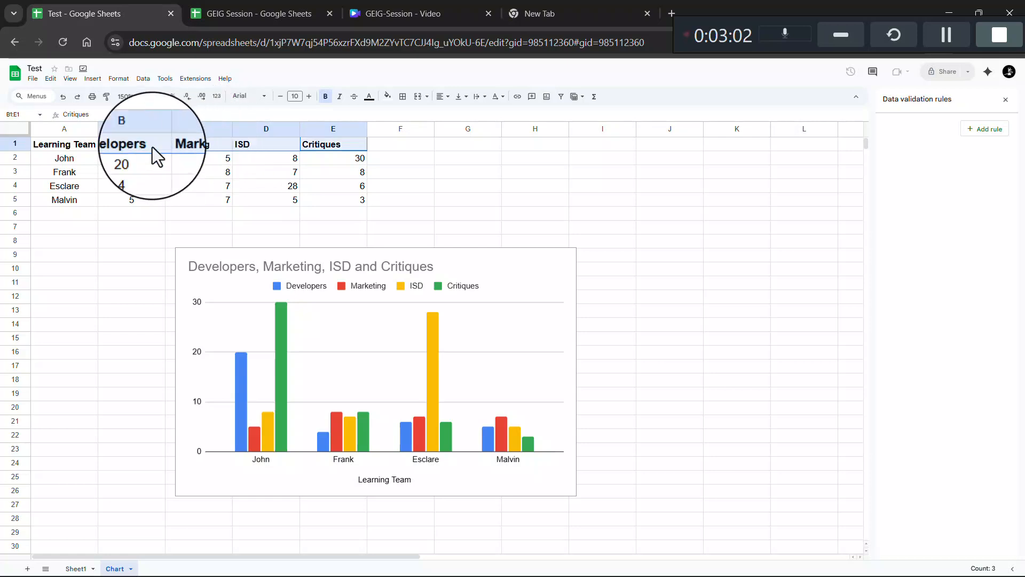
Replace the column chart's title with "Company"
left_click(85, 143, "shift")
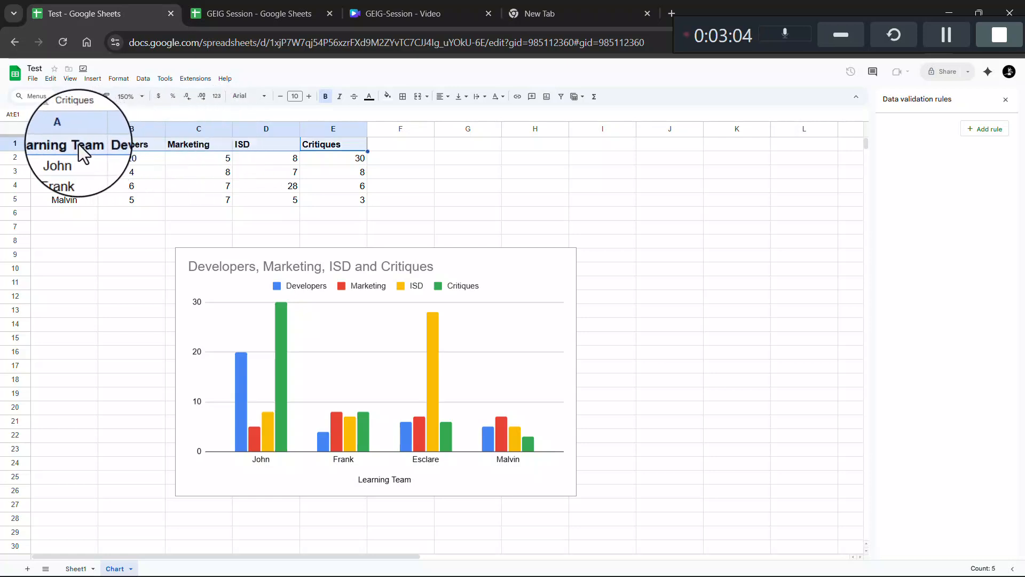
left_click(128, 145)
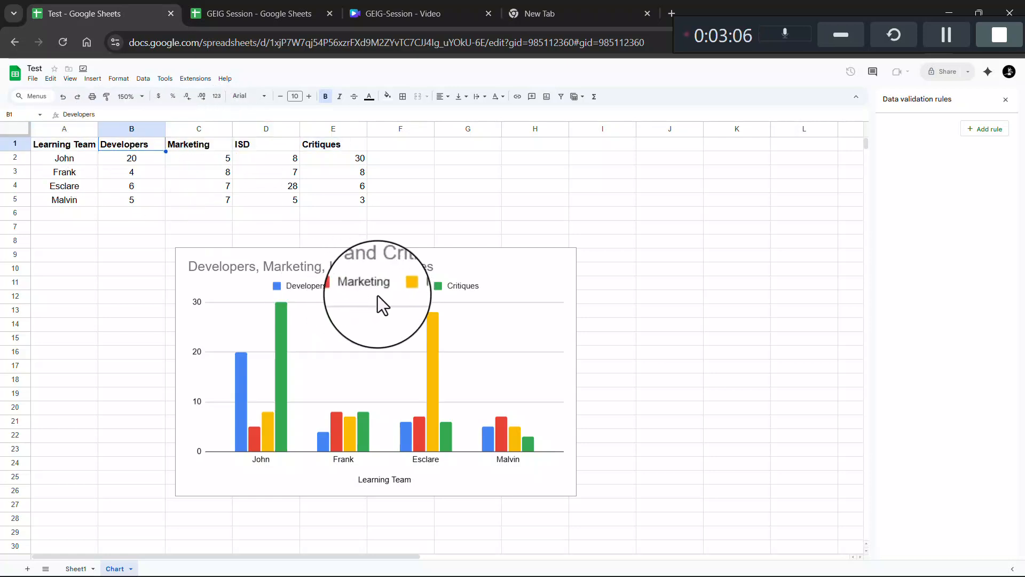
left_click(460, 293)
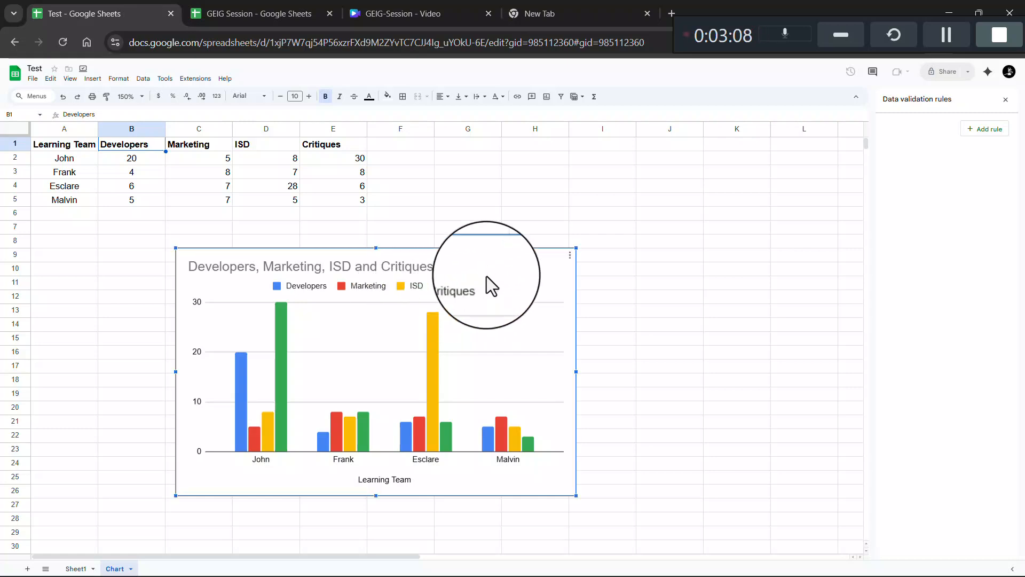
left_click(570, 258)
left_click(600, 276)
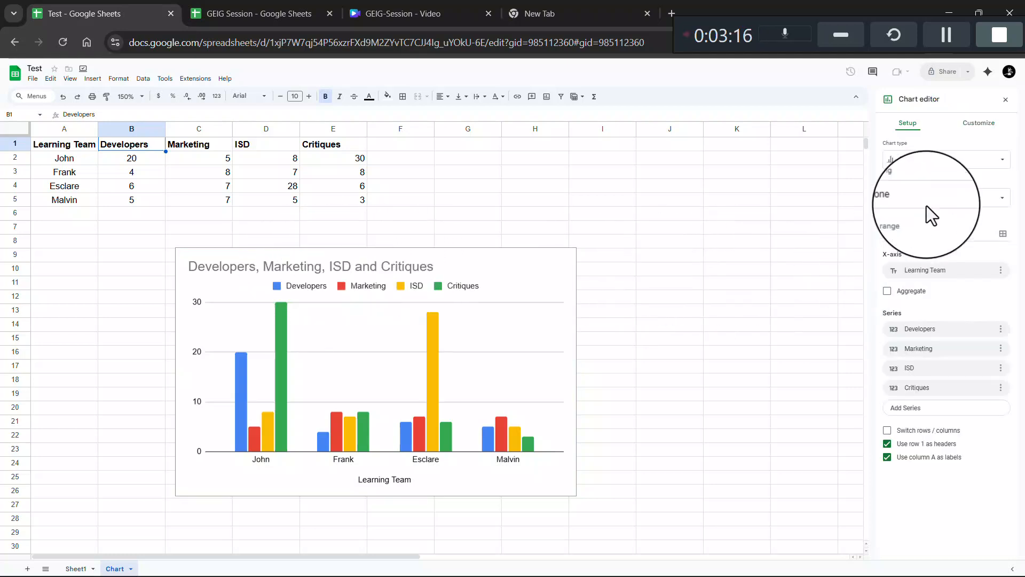
left_click(979, 129)
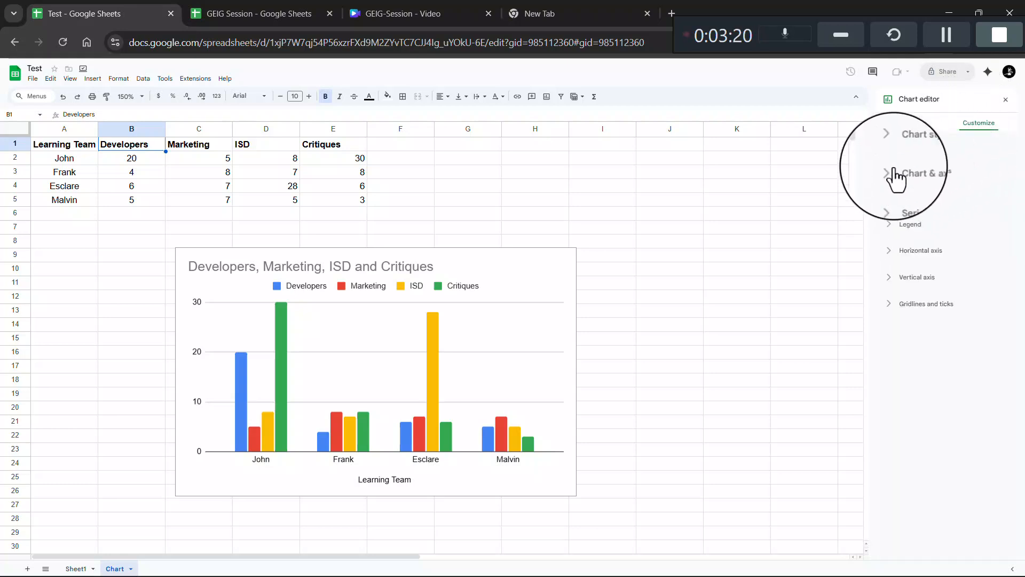
left_click(892, 145)
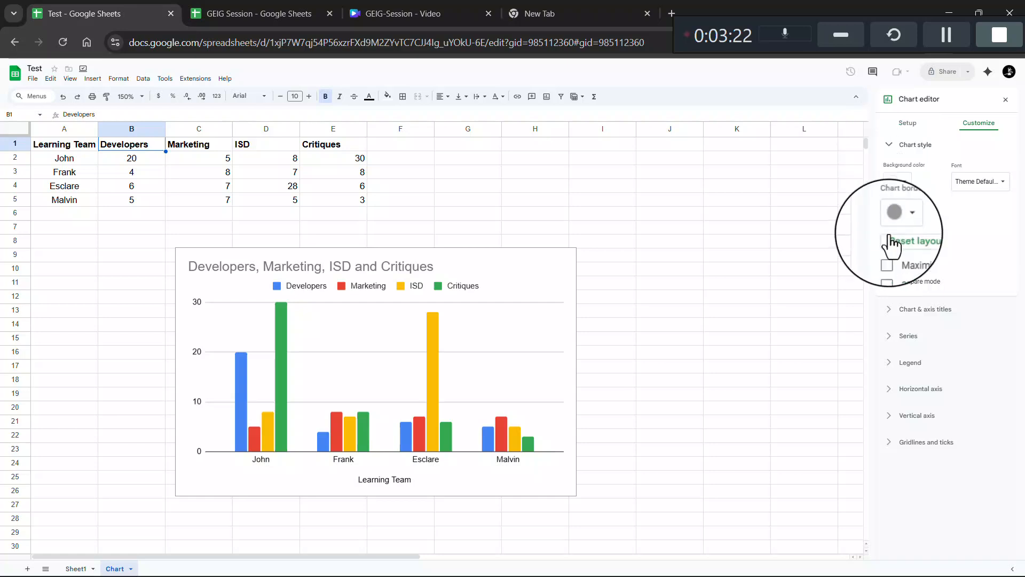
left_click(889, 307)
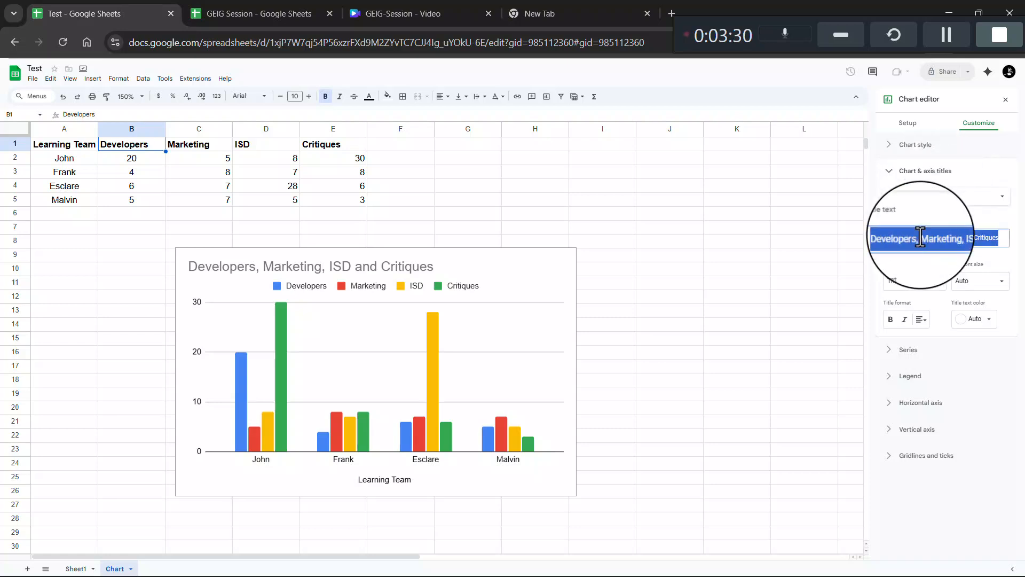
type("q")
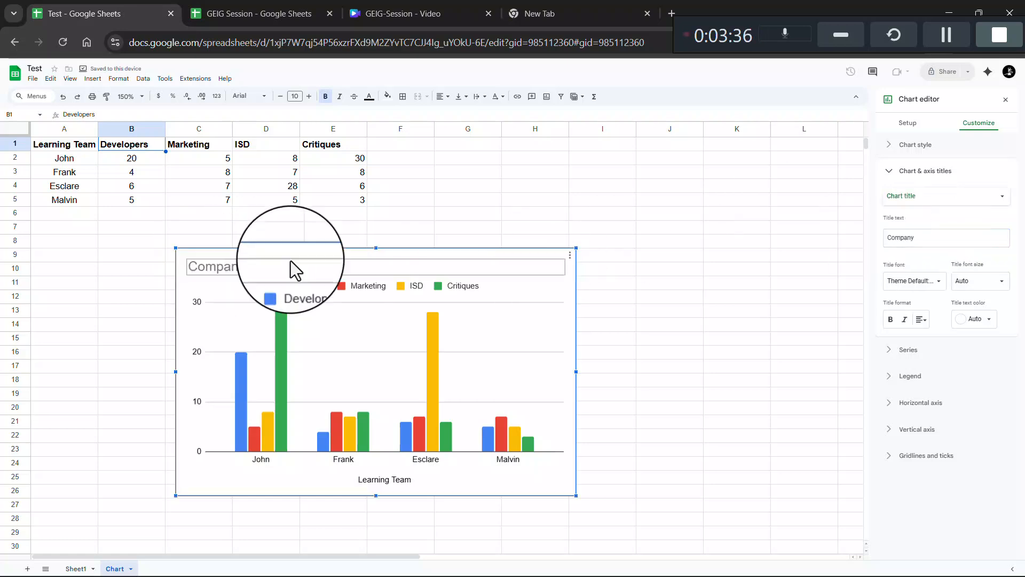
Format the Company chart title with the Wide font, black text color and center alignment
left_click(935, 291)
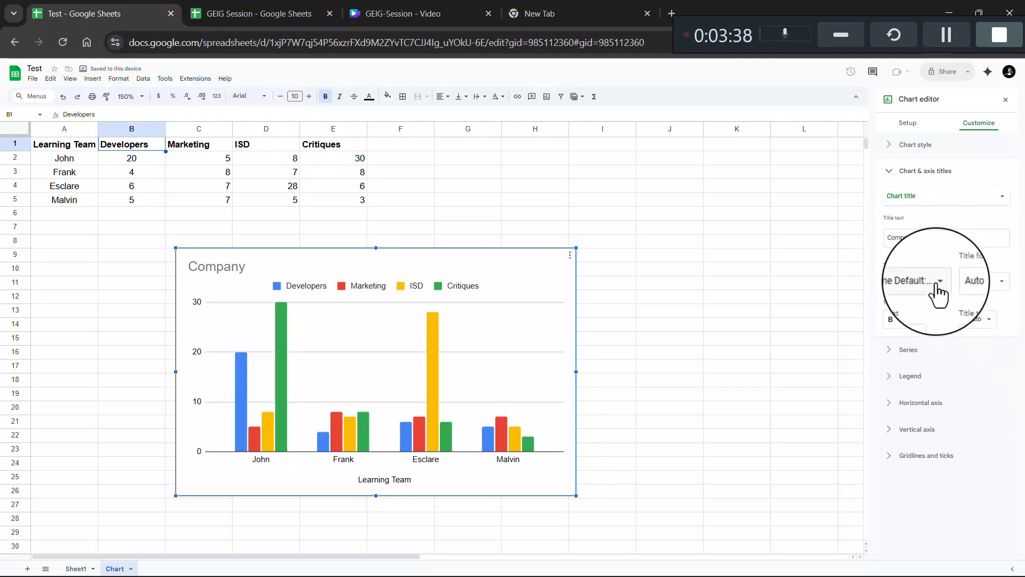
left_click(929, 338)
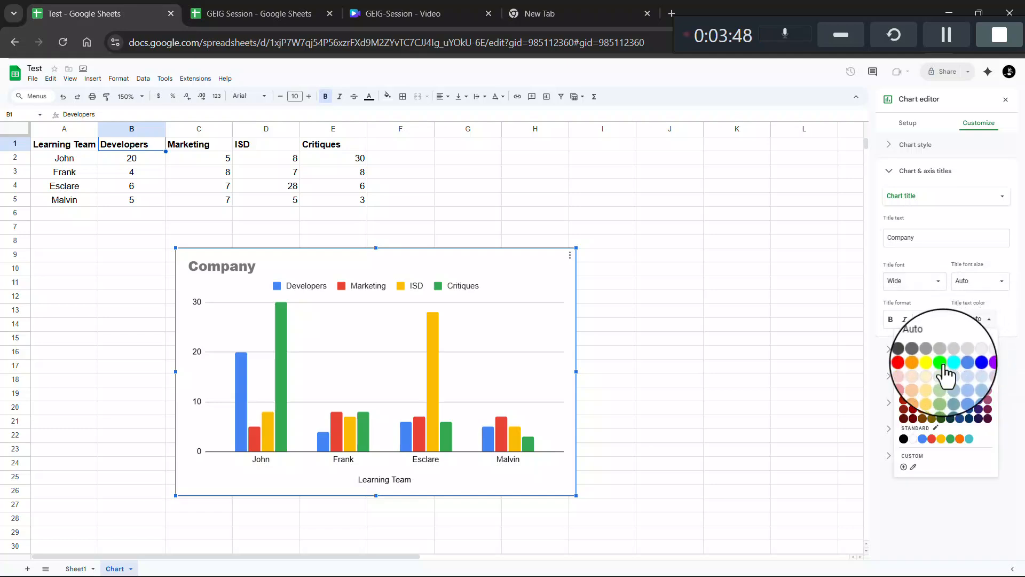
left_click(932, 365)
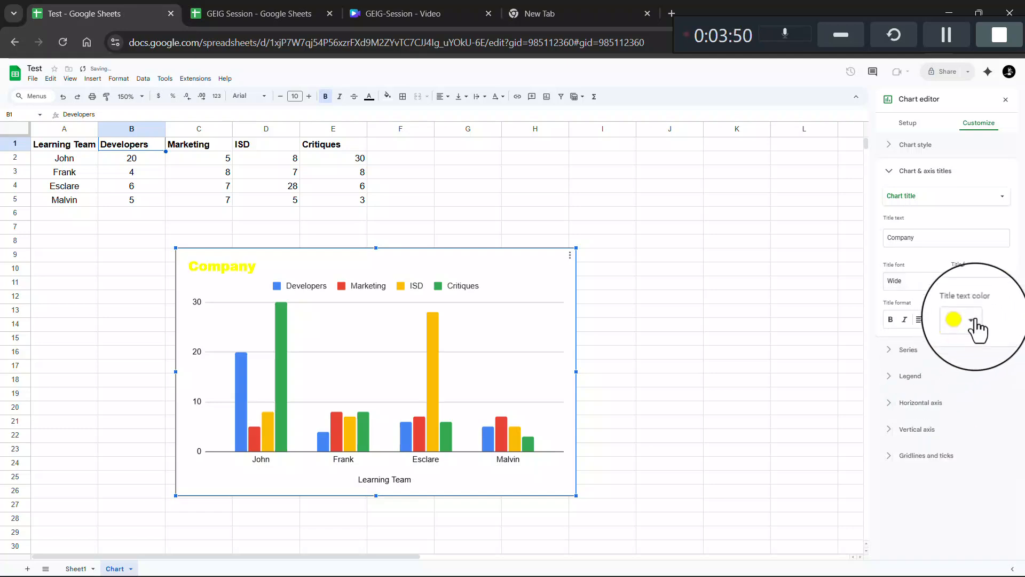
left_click(972, 318)
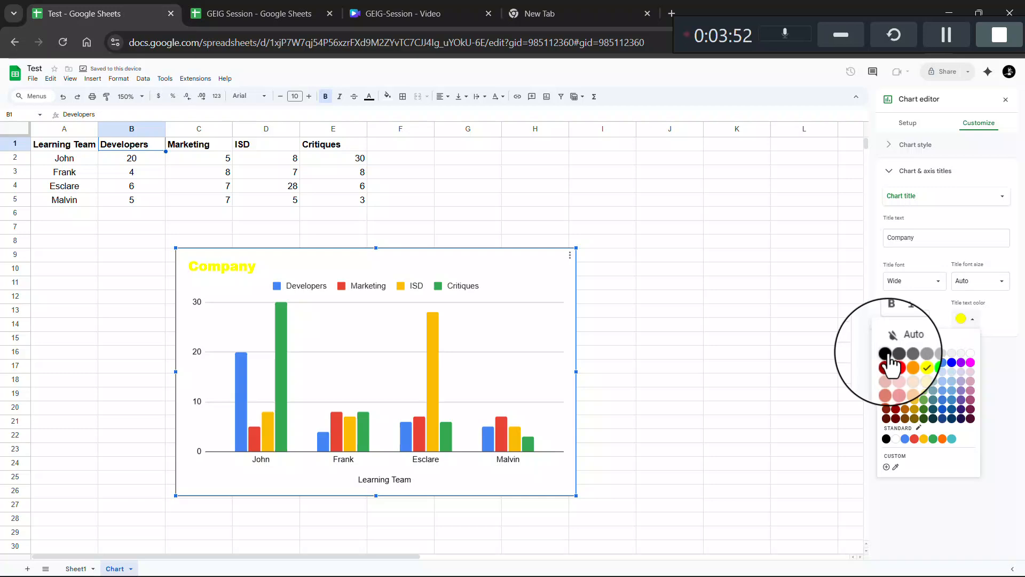
left_click(885, 353)
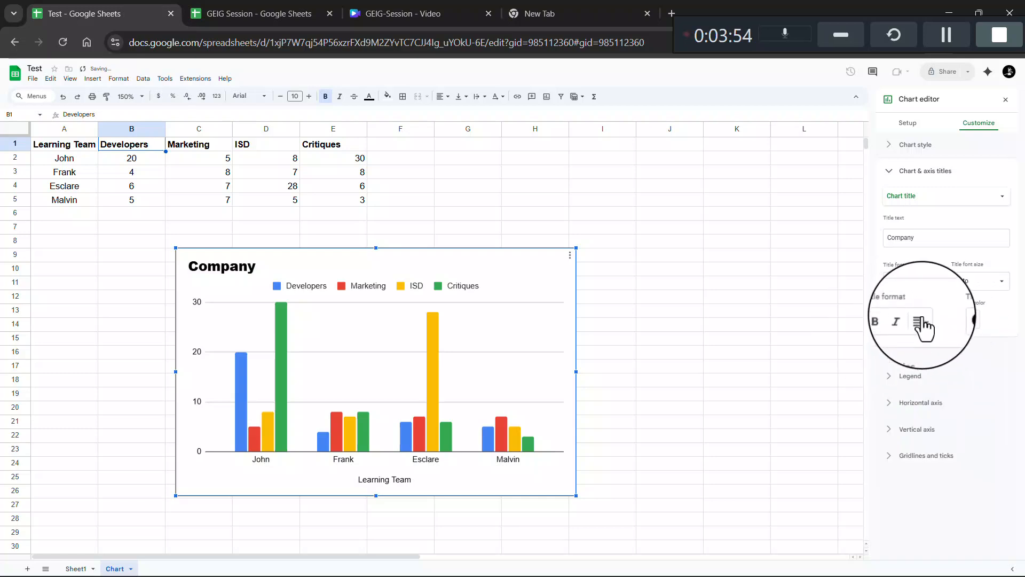
left_click(920, 322)
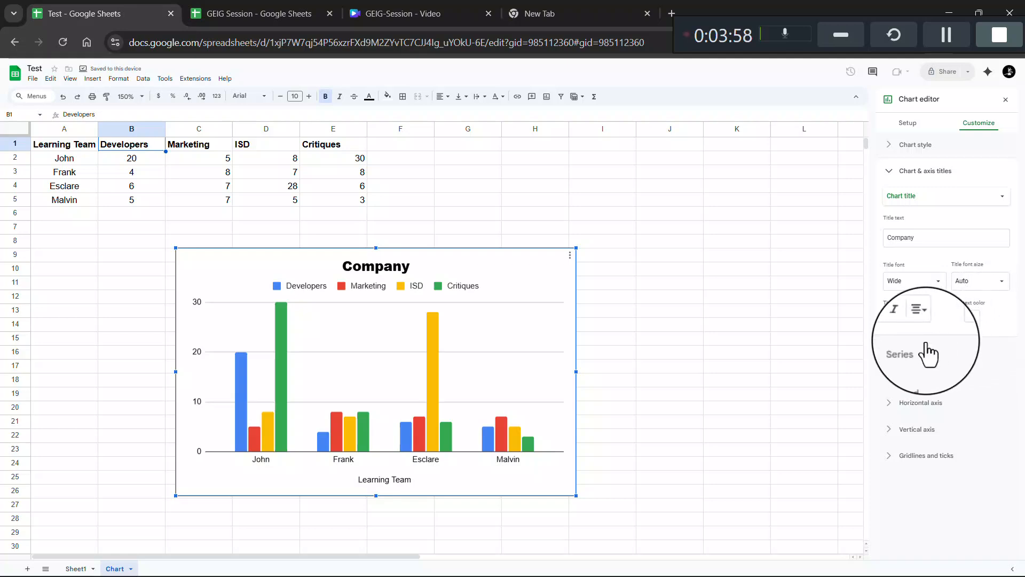
Try the Left and Right legend positions on the Company chart, return the legend to Auto, and leave the chart editor
left_click(890, 375)
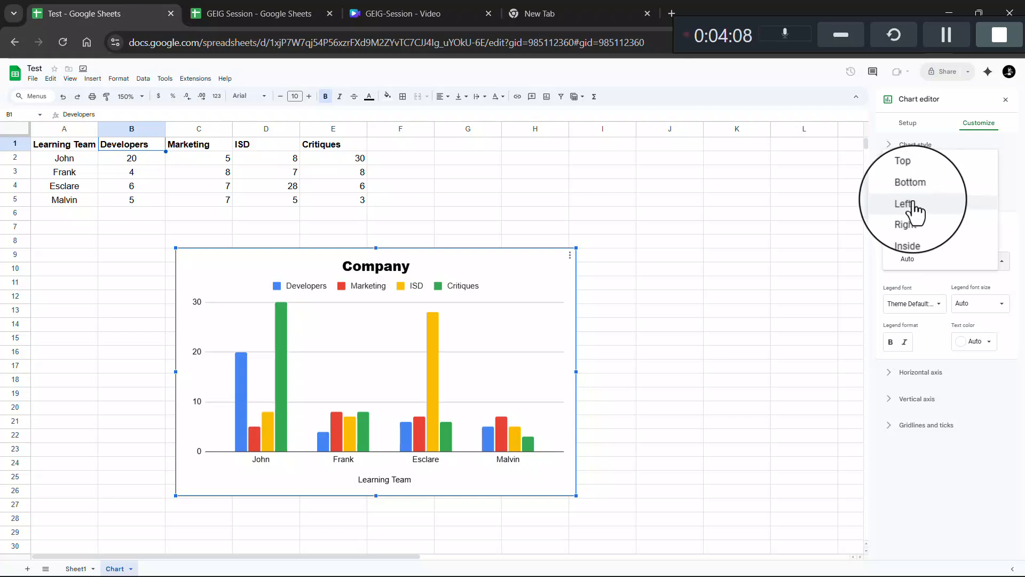
left_click(914, 207)
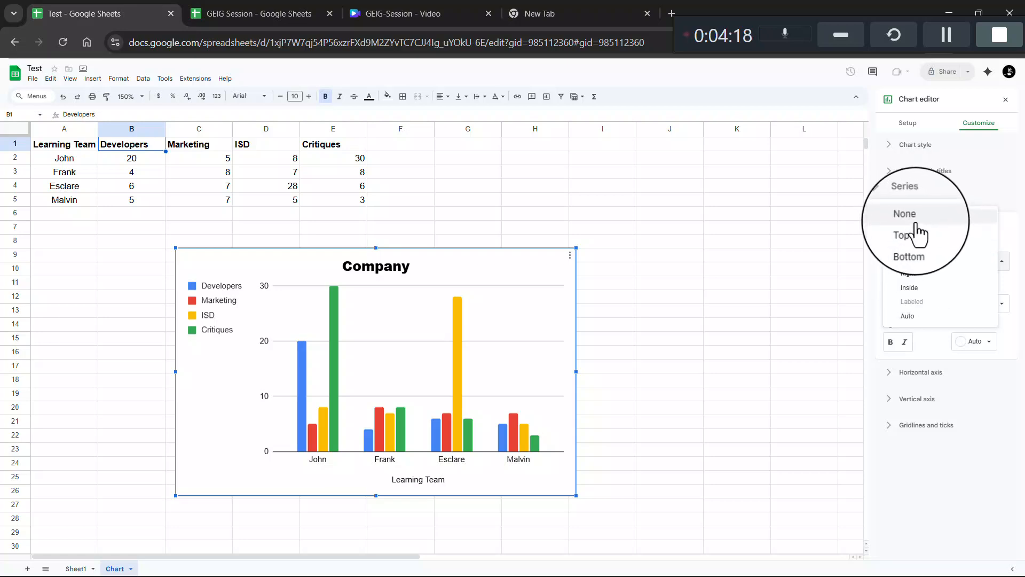
left_click(917, 273)
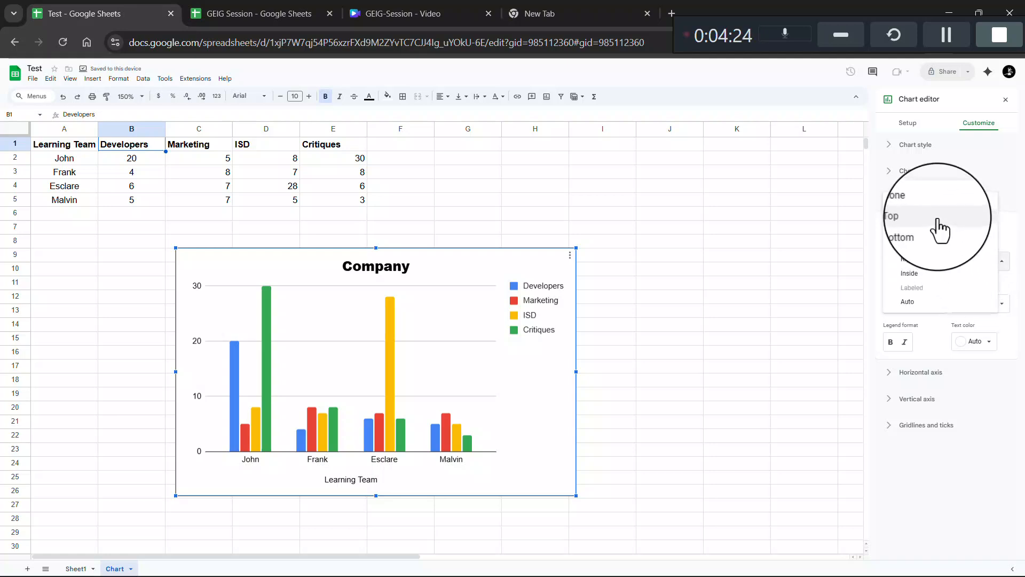
left_click(914, 302)
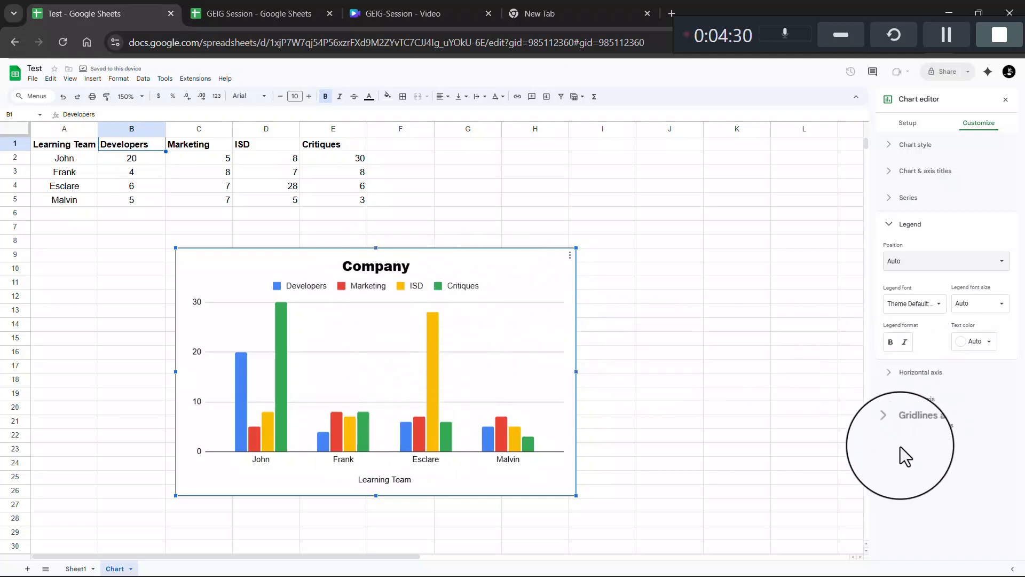
scroll(642, 361, "down", 3)
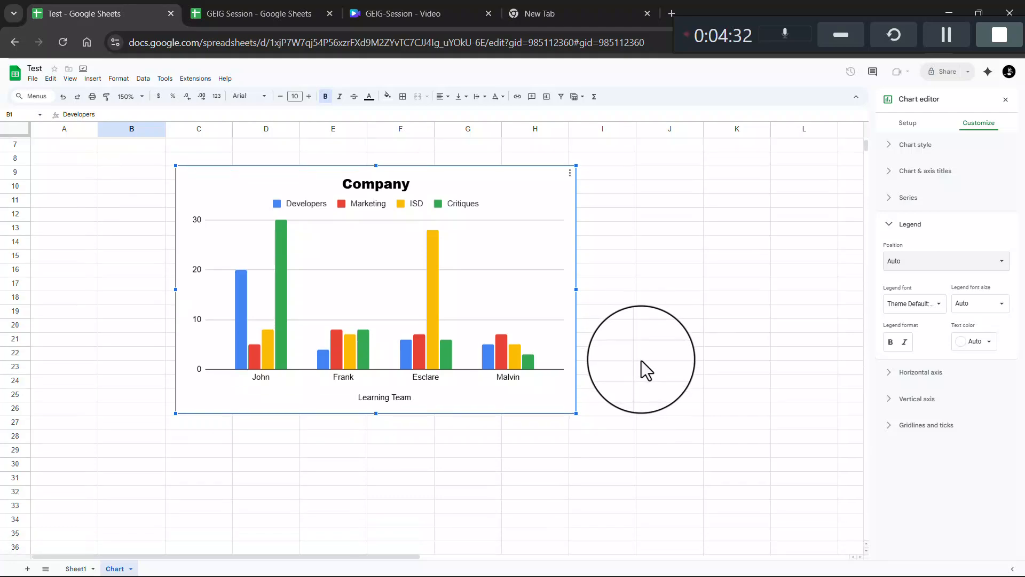
left_click(598, 326)
scroll(589, 316, "up", 3)
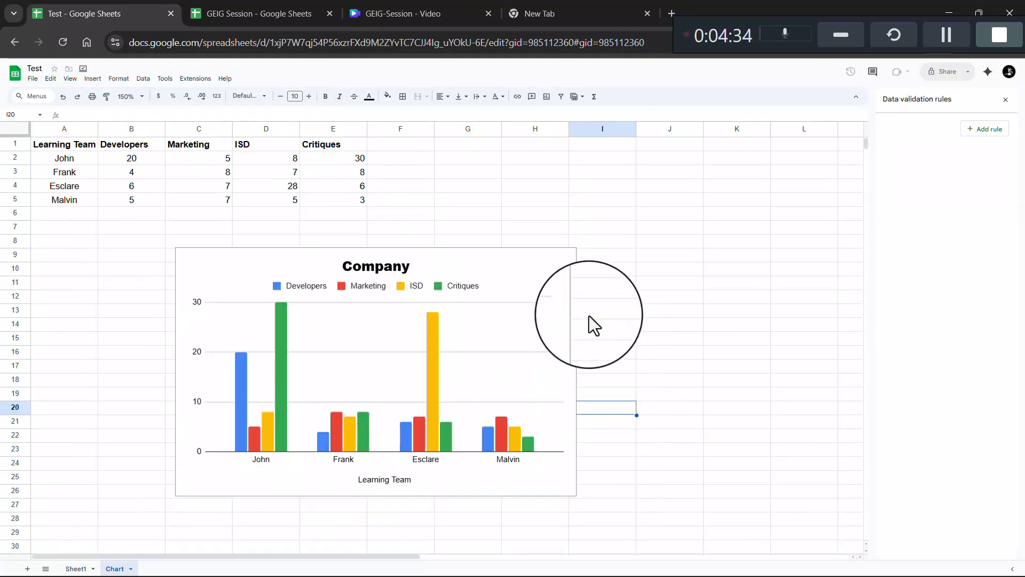
Copy the Month, Revenue and Expenses table in J3:L7 of the GEIG Session spreadsheet to L5 in the Test spreadsheet's Chart sheet
left_click(230, 13)
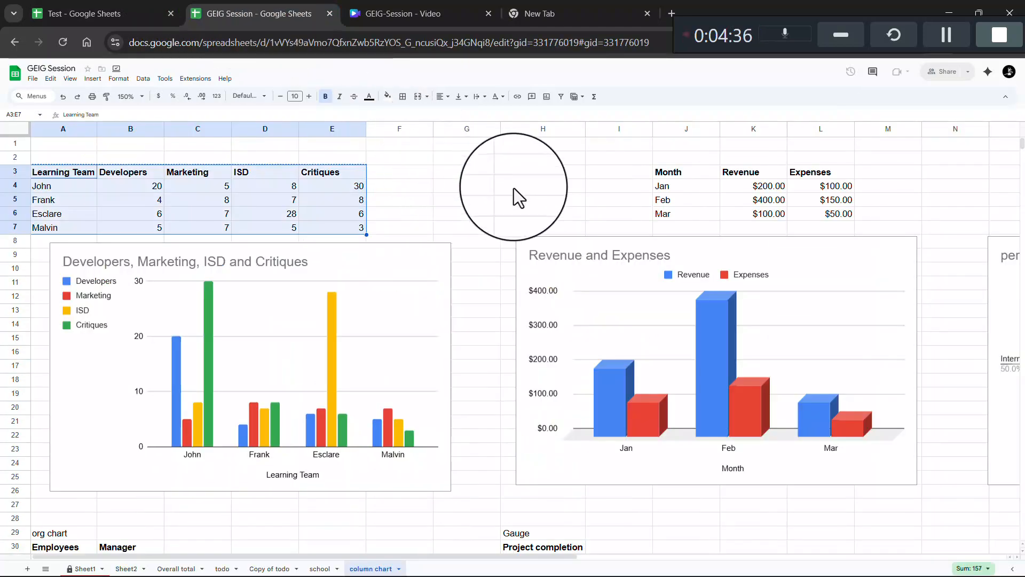
scroll(531, 198, "down", 1)
scroll(532, 197, "right", 1)
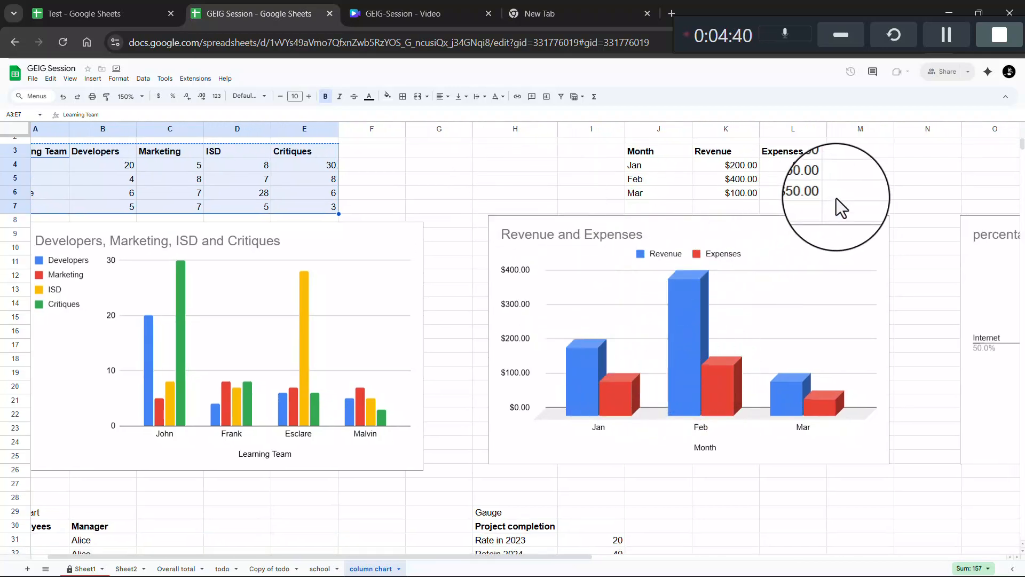
left_click_drag(826, 202, 656, 150)
key("ctrl+c")
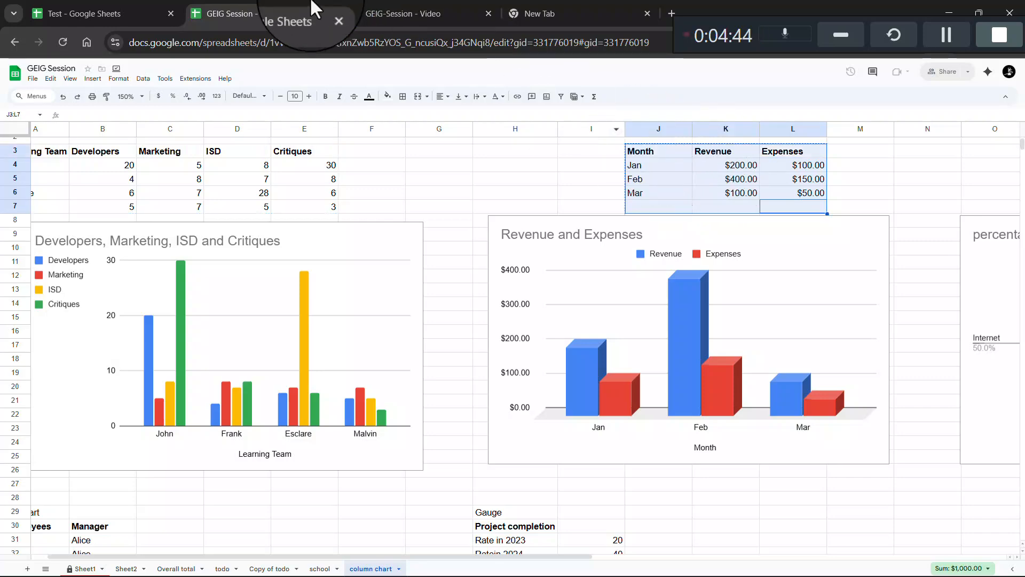
left_click(136, 14)
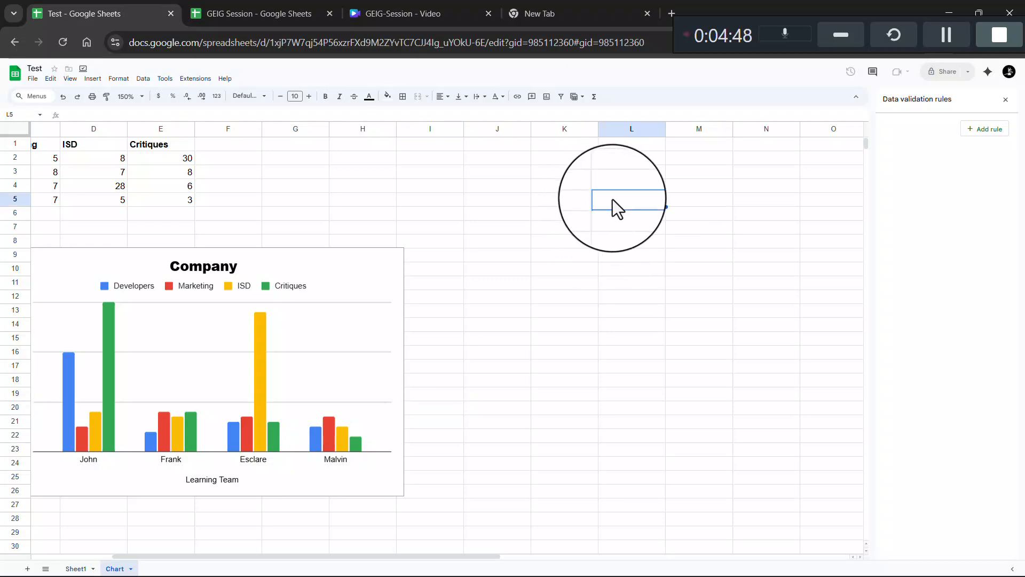
key("ctrl+v")
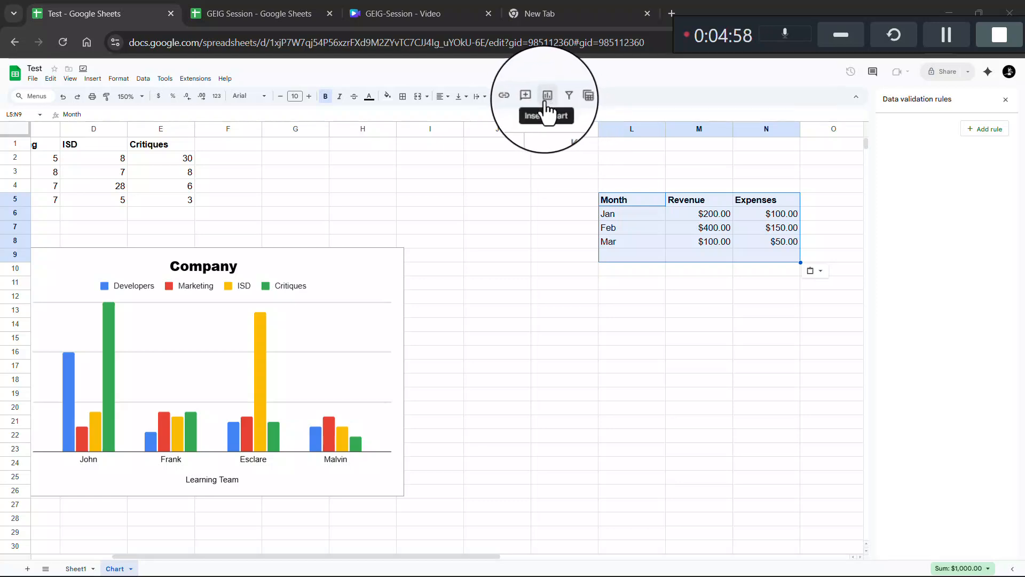
Insert a column chart based on the Month, Revenue and Expenses table in L5:N9
left_click(92, 78)
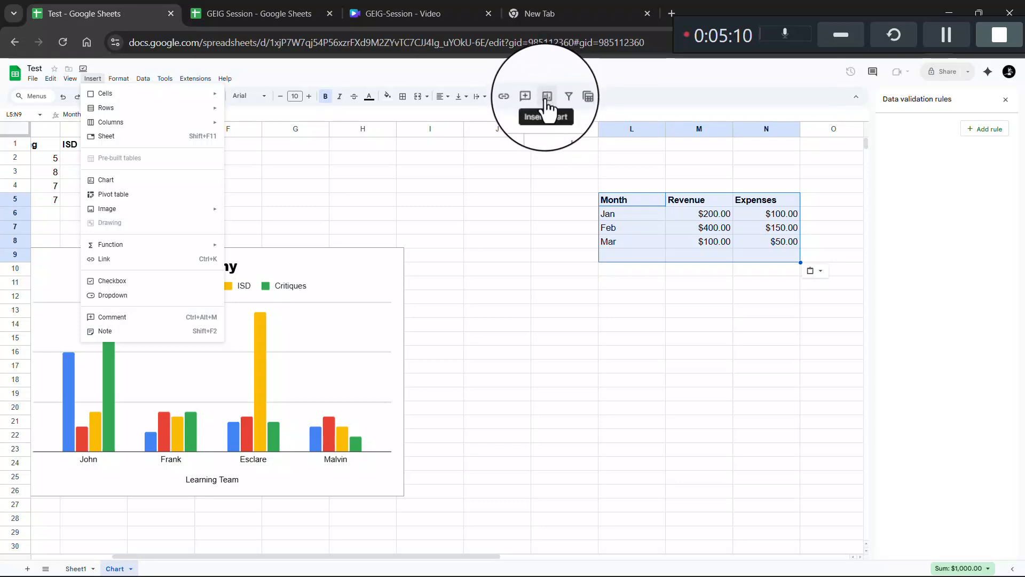
left_click(92, 80)
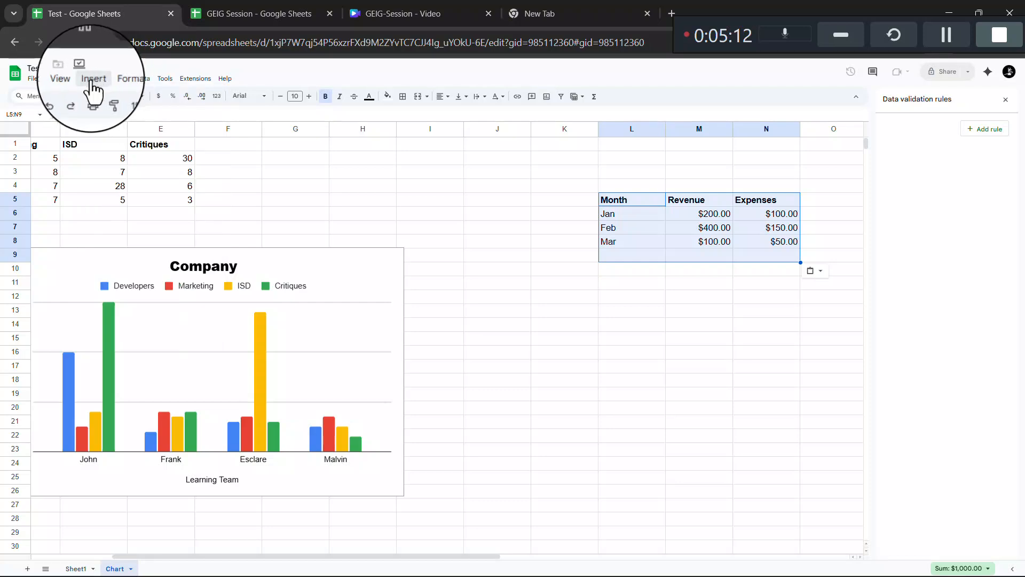
left_click(92, 80)
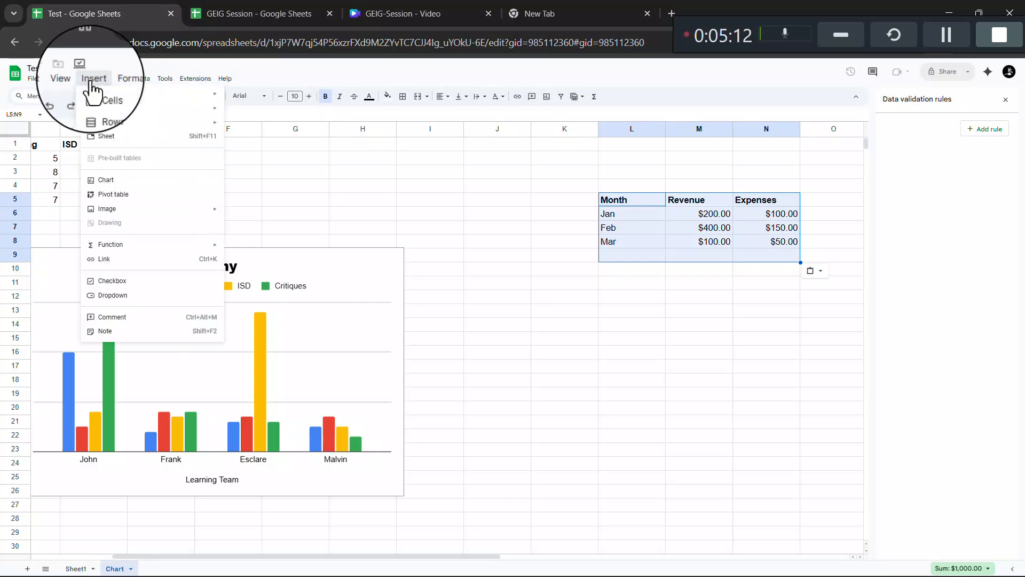
left_click(121, 184)
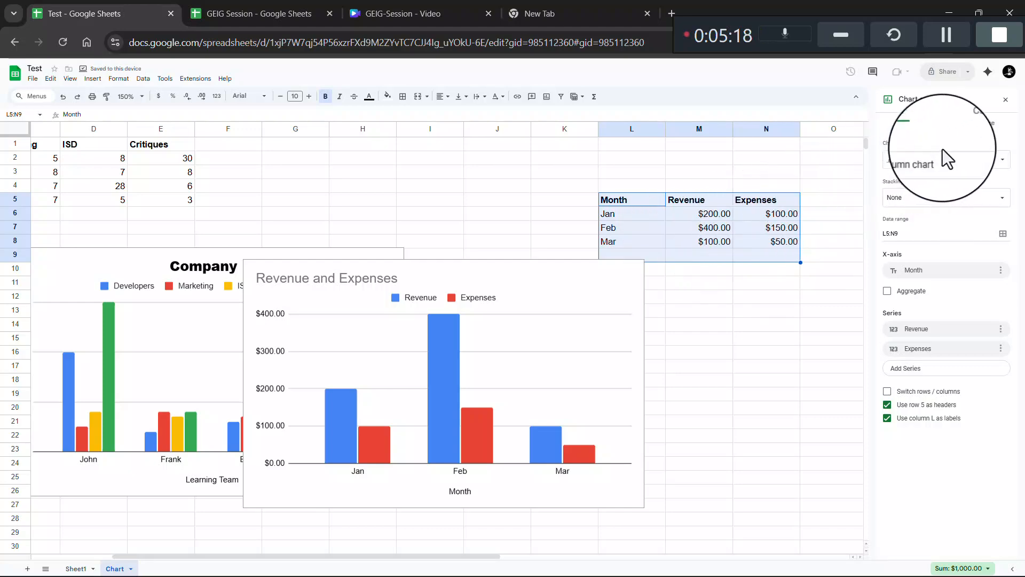
Check the reference chart in the GEIG Session spreadsheet, make the Revenue and Expenses column chart in Test 3D, and select its title
left_click(272, 10)
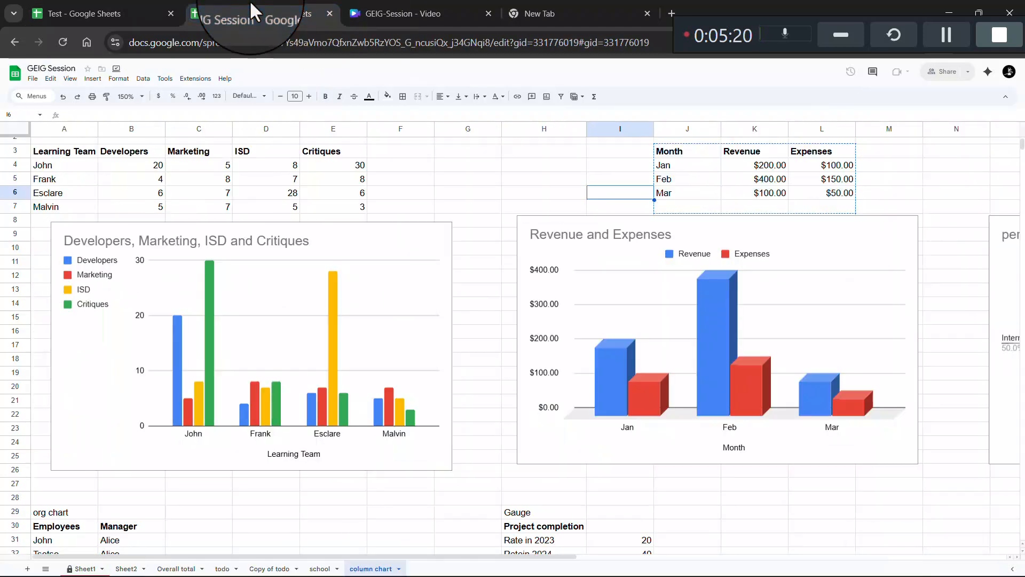
left_click(136, 12)
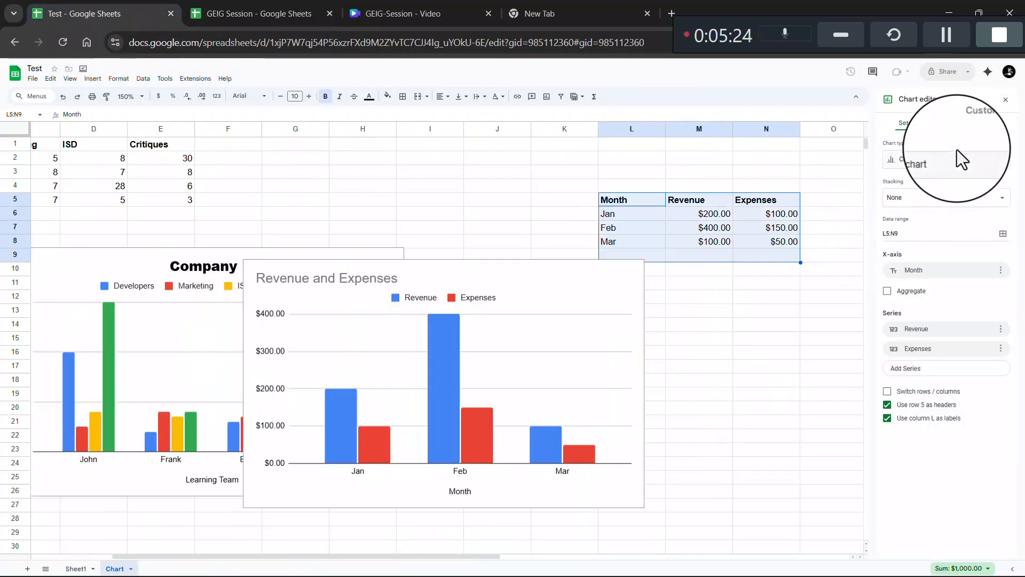
left_click(980, 127)
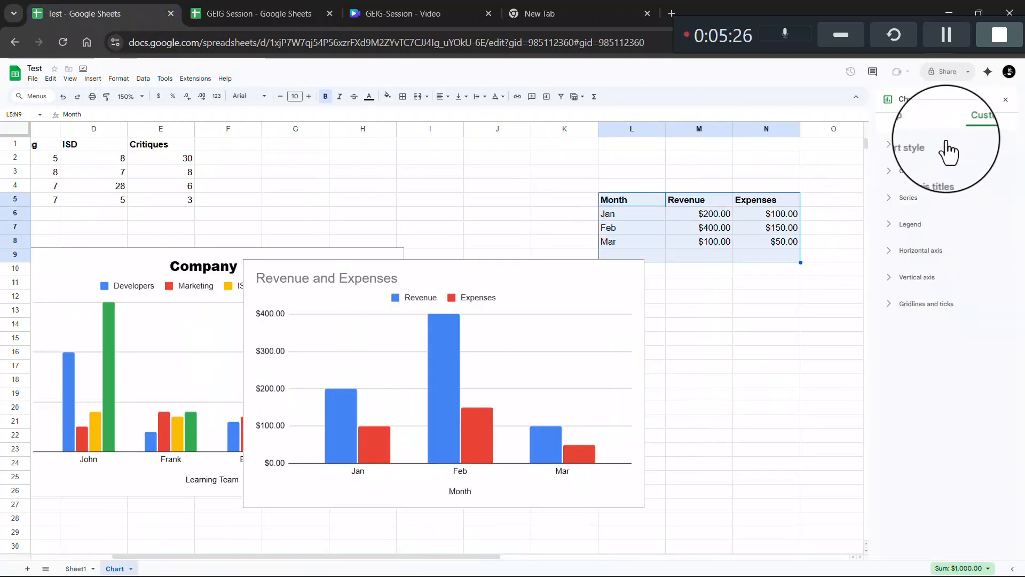
left_click(889, 145)
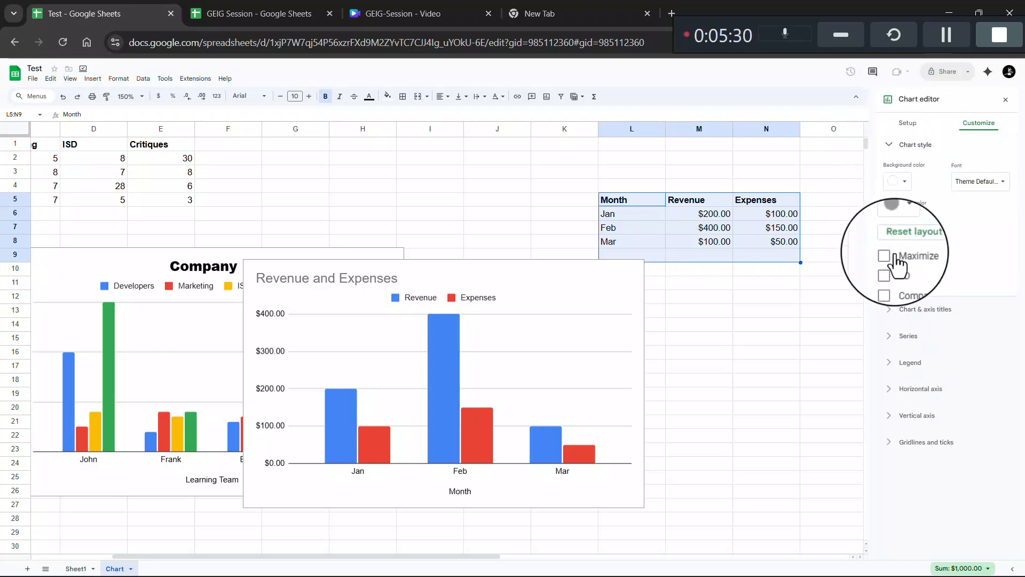
left_click(885, 272)
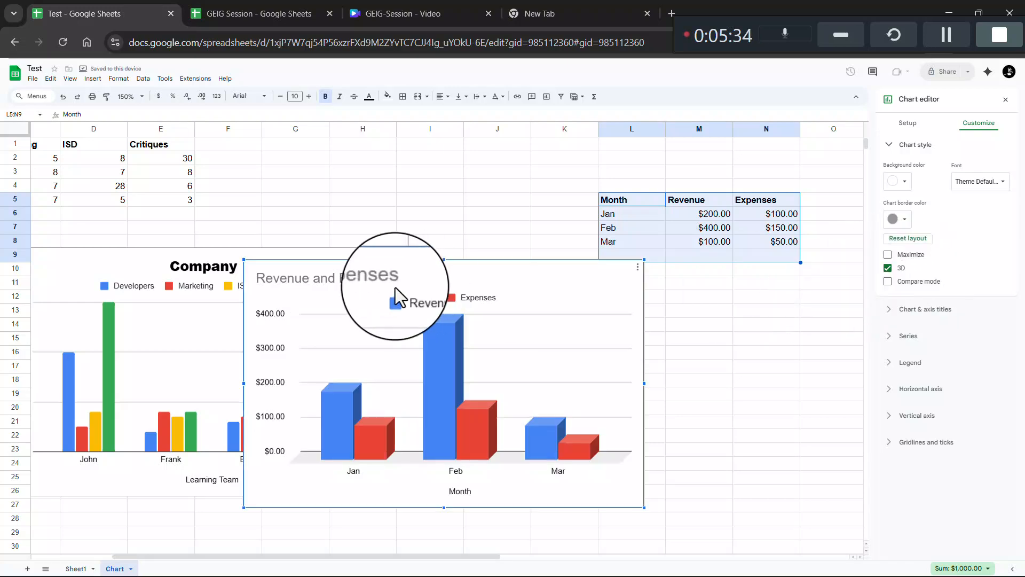
left_click(427, 280)
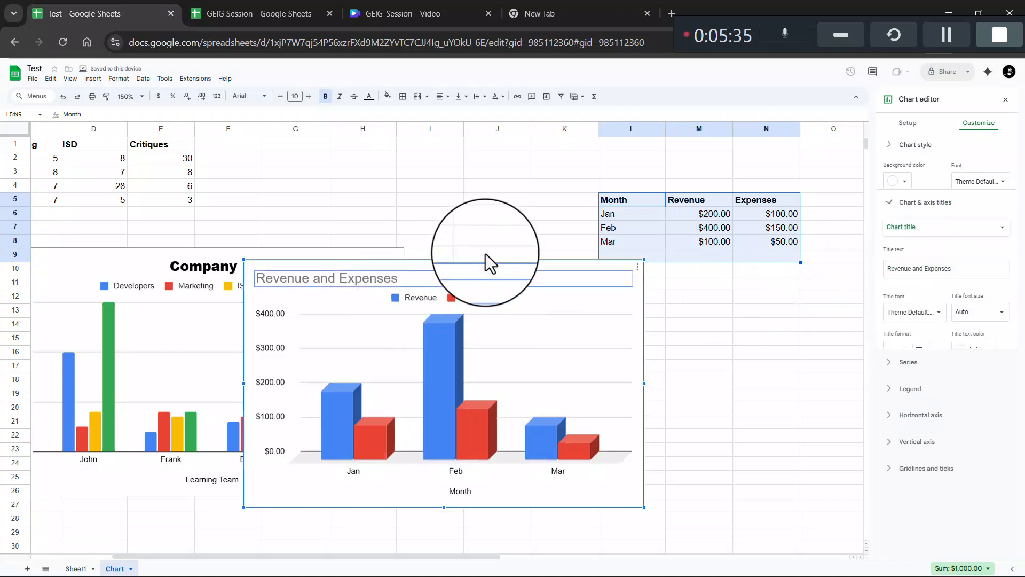
Move the Revenue and Expenses chart directly below its source table and review its chart style and title settings
left_click(716, 393)
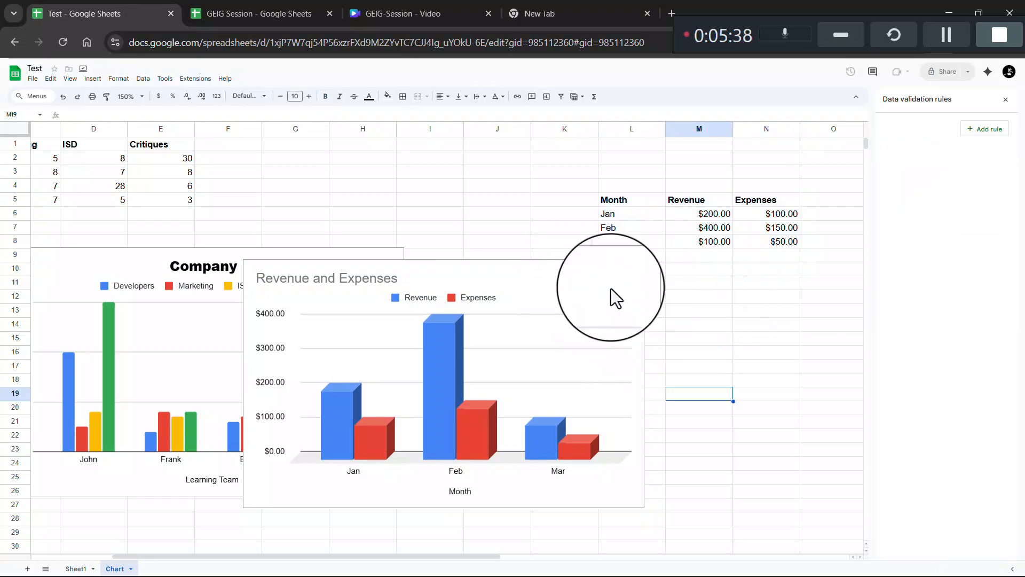
left_click_drag(549, 279, 789, 271)
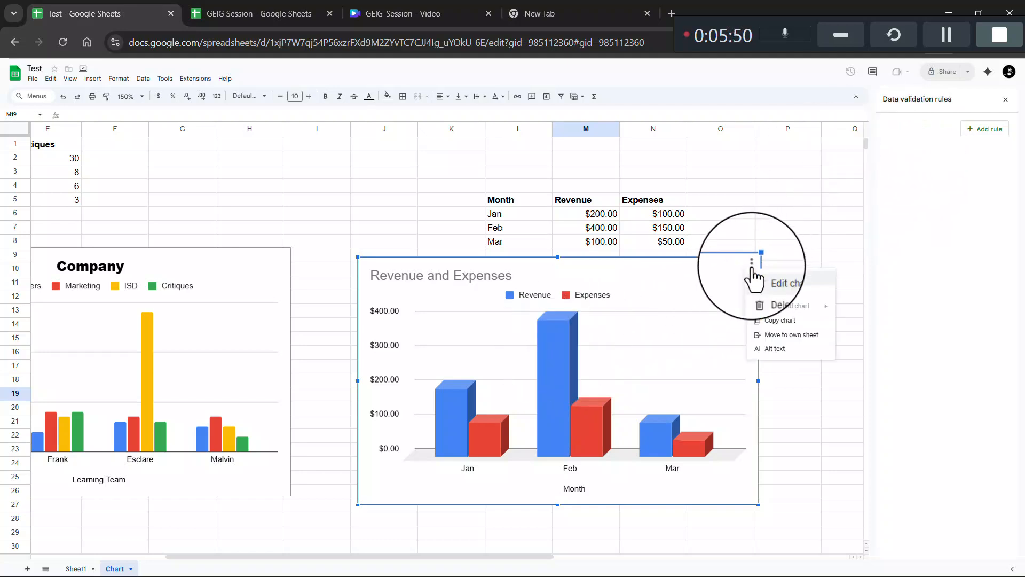
left_click(769, 280)
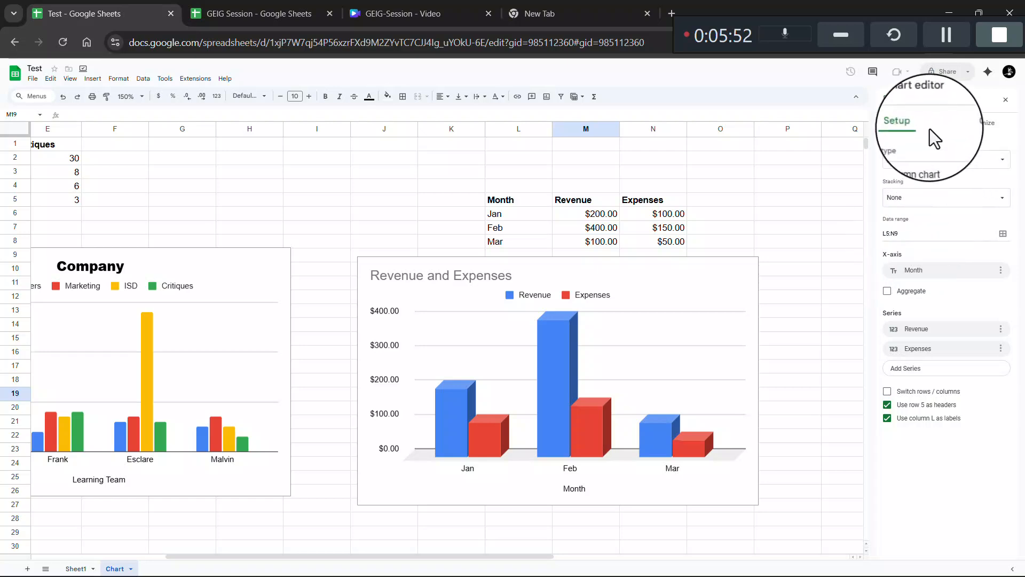
left_click(982, 125)
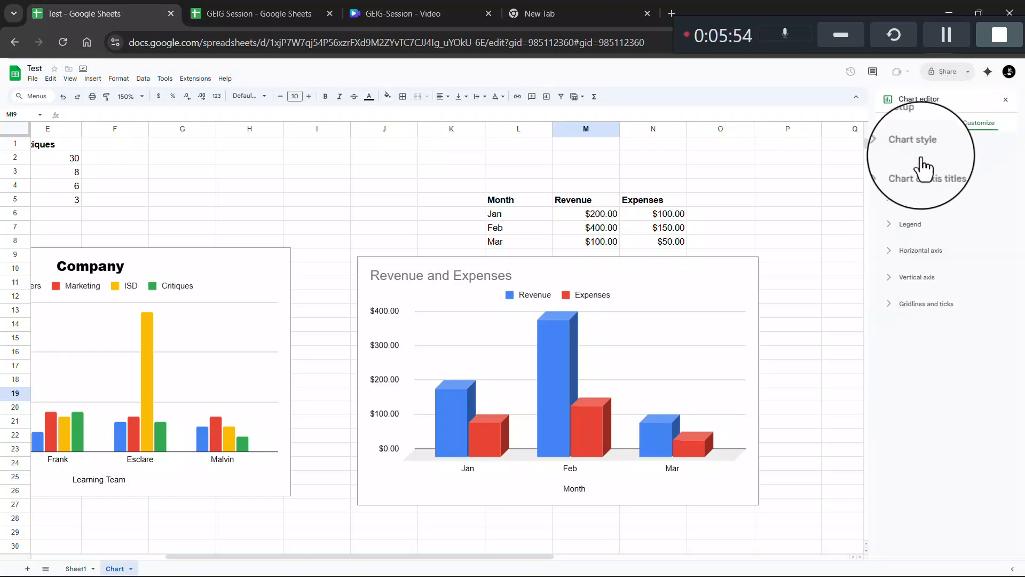
left_click(889, 147)
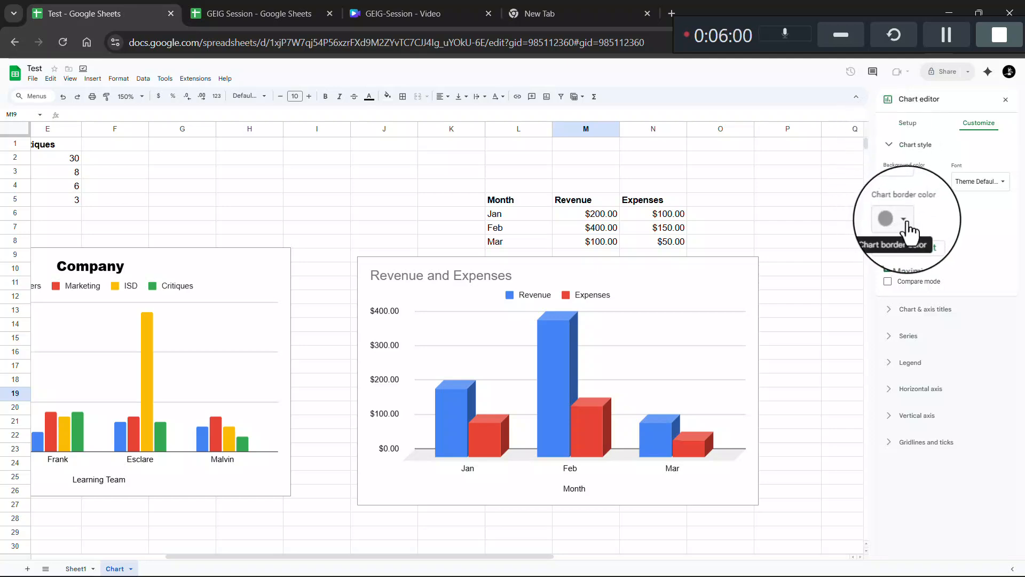
left_click(889, 309)
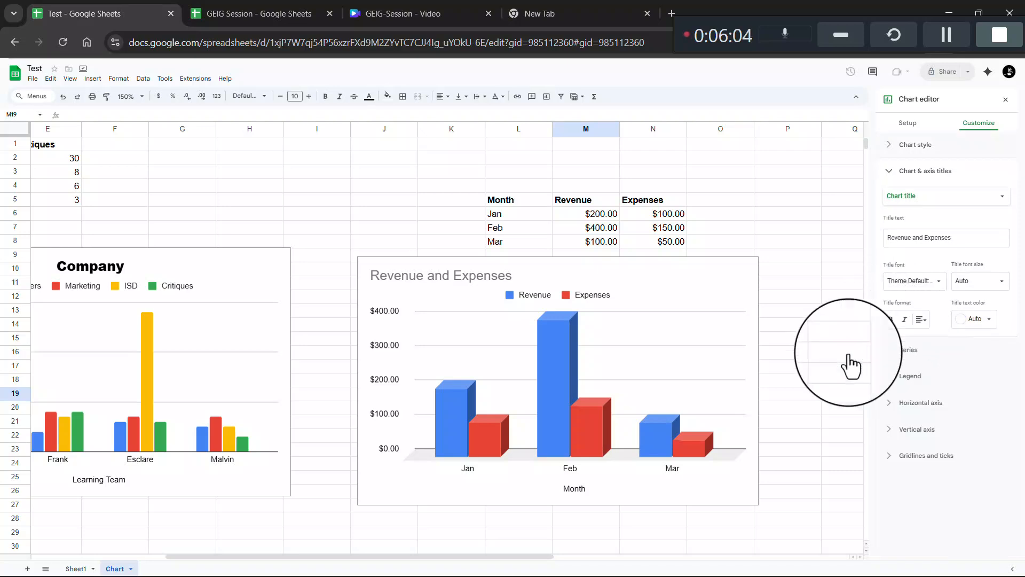
Try a magenta fill and a cyan line color on the Revenue series, and undo both color changes
left_click(559, 334)
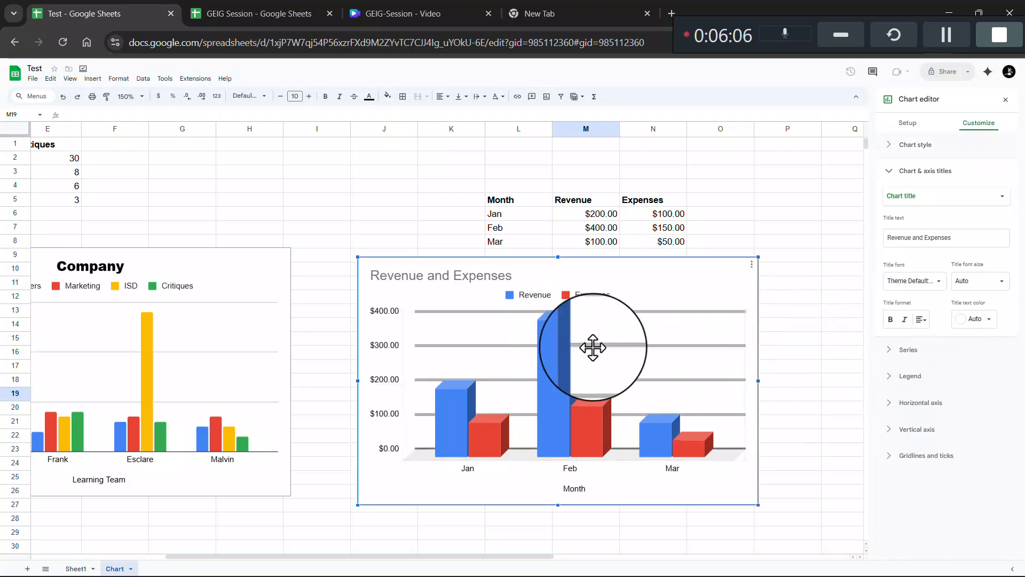
left_click(569, 348)
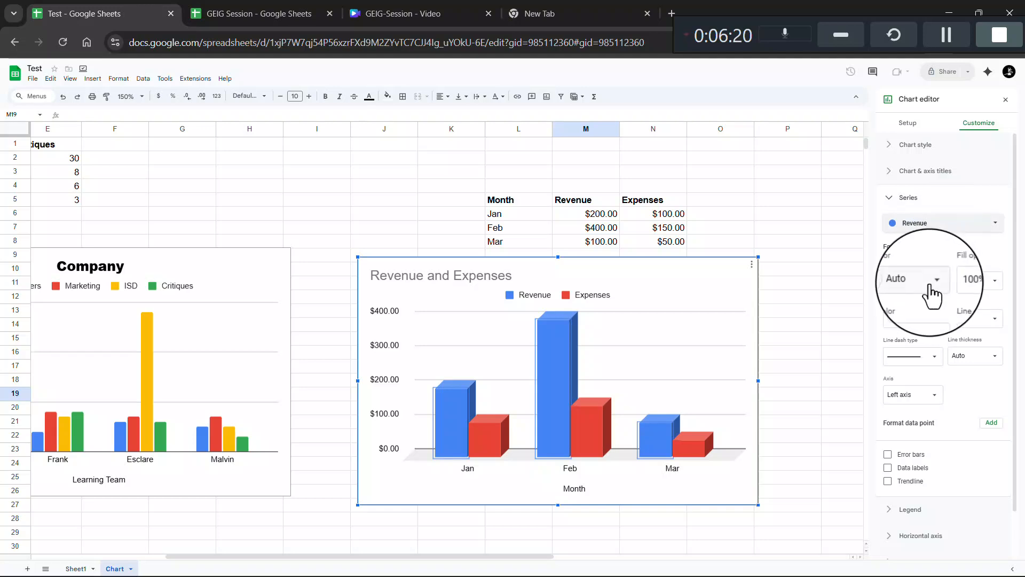
left_click(934, 281)
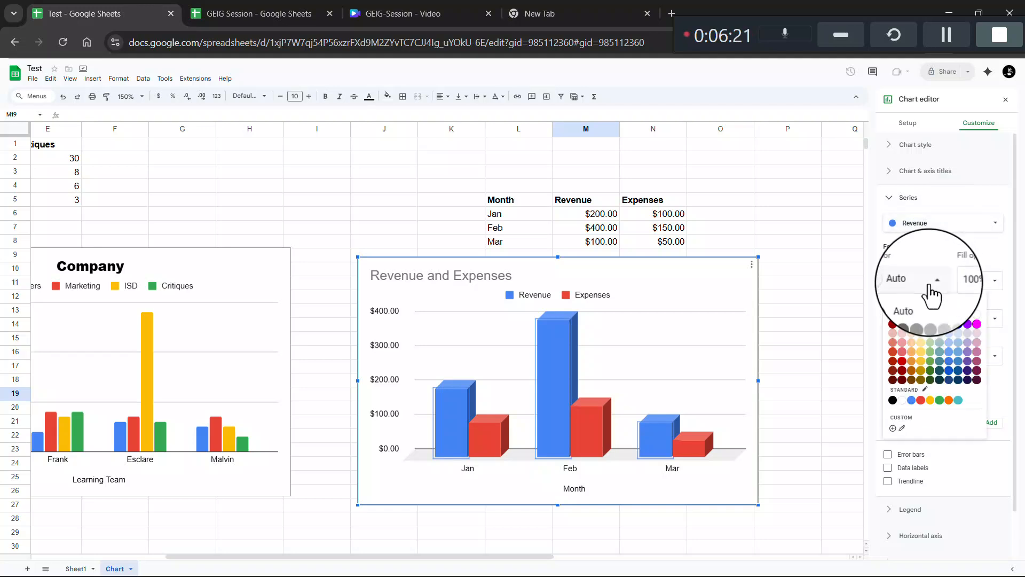
left_click(977, 324)
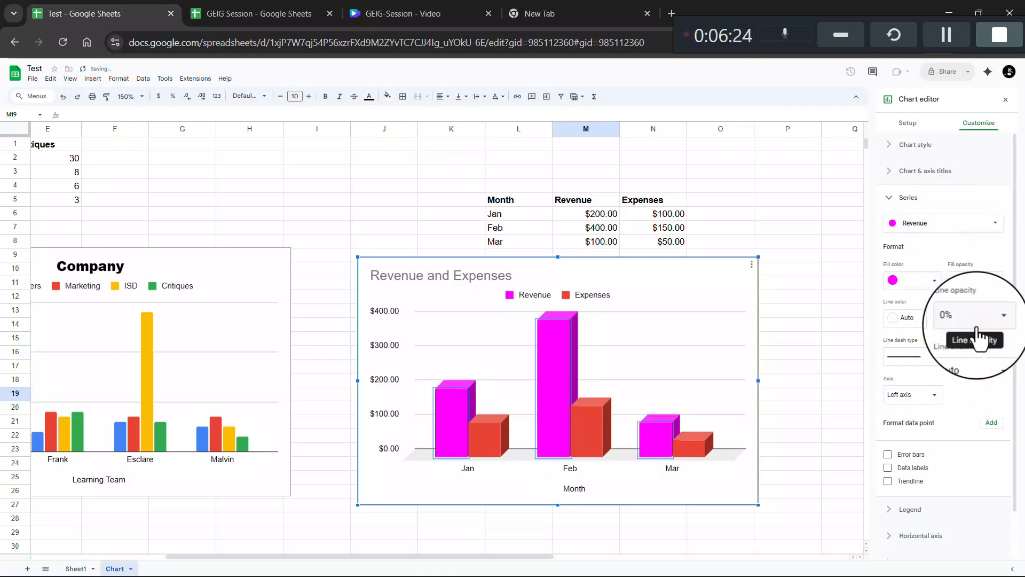
left_click(935, 319)
left_click(932, 362)
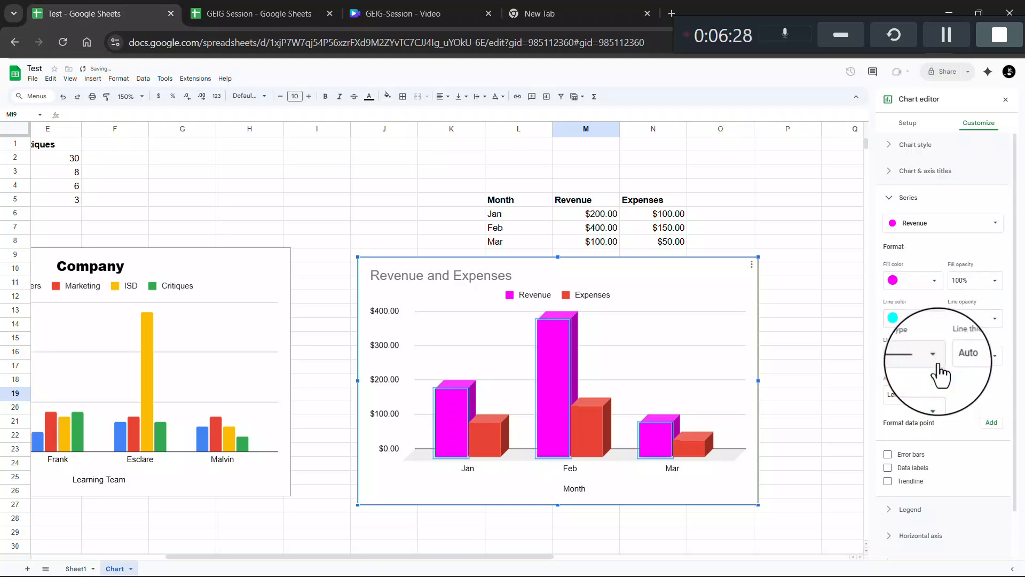
left_click(934, 354)
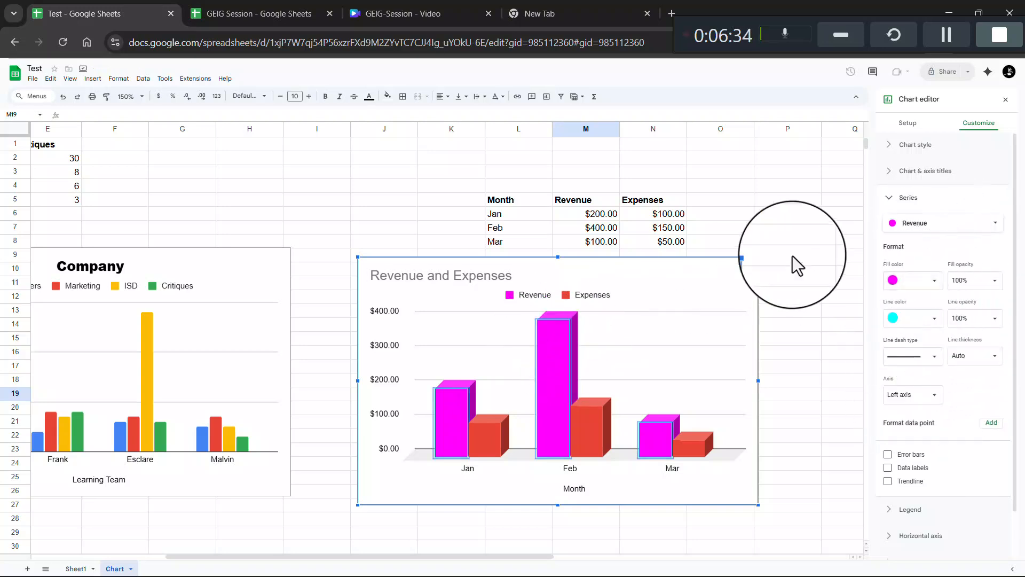
left_click(62, 101)
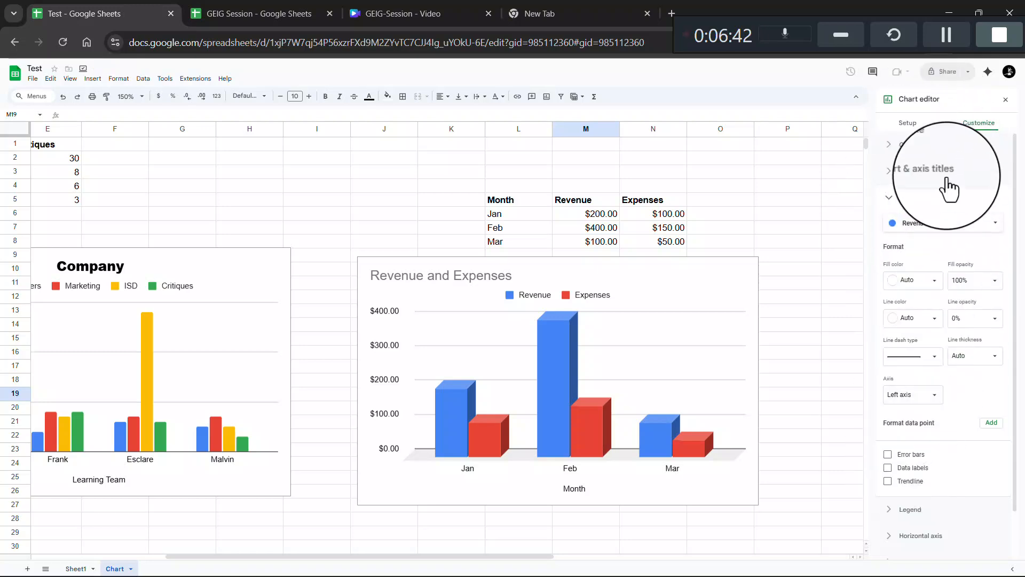
Examine the chart types available for the Revenue and Expenses chart, from line and area to map and other types
left_click(890, 183)
scroll(501, 252, "left", 3)
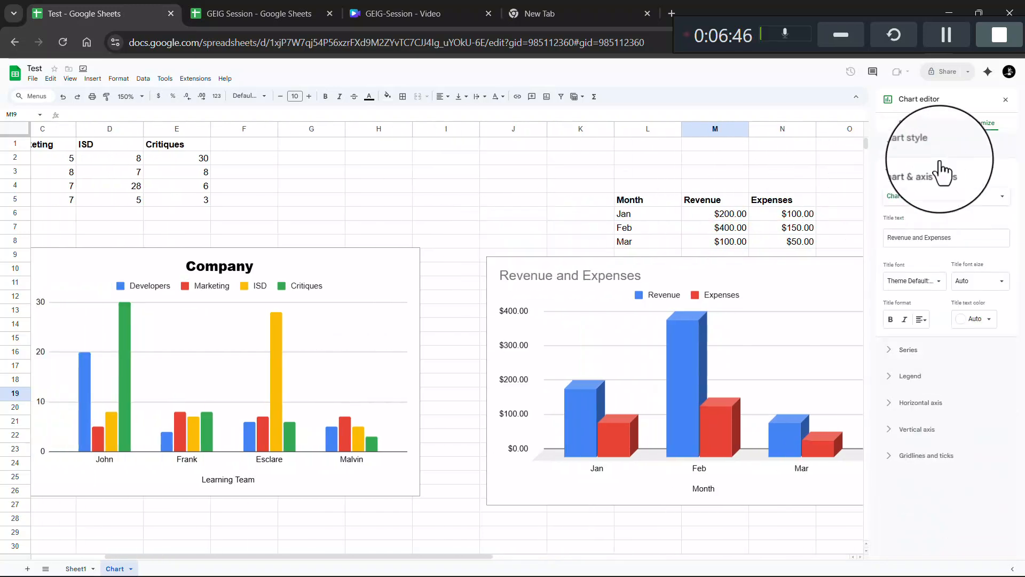
left_click(907, 123)
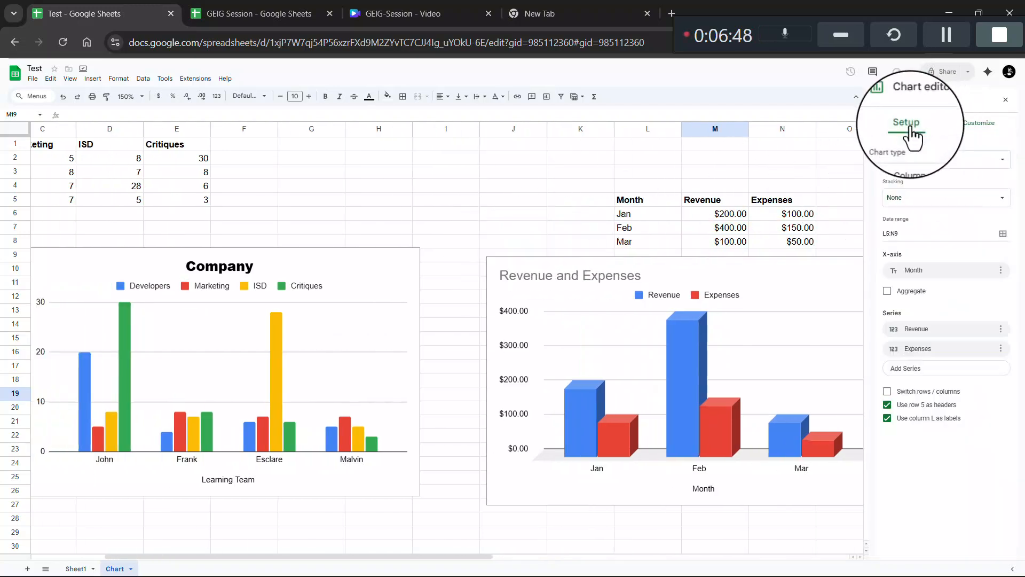
left_click(927, 160)
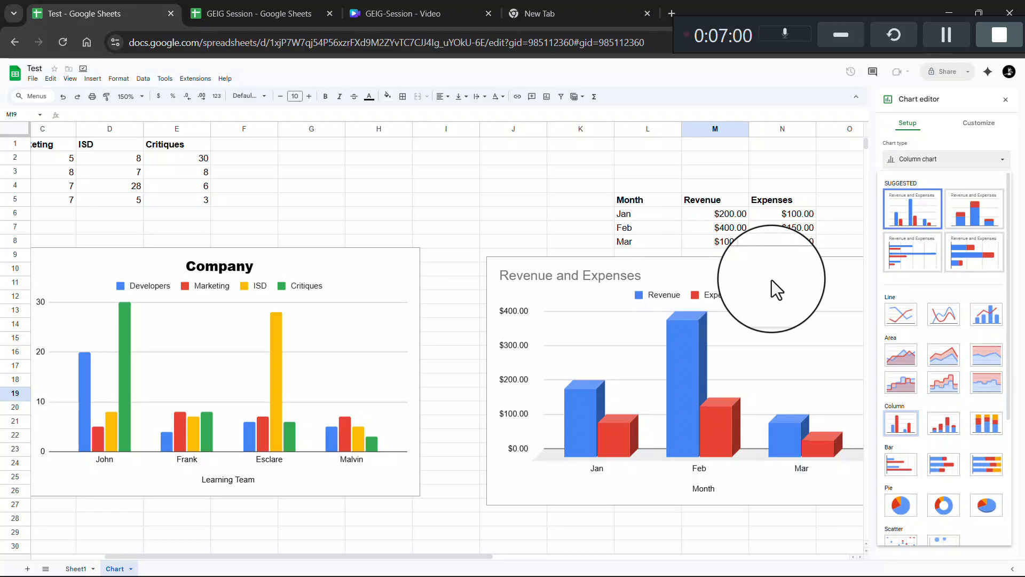
scroll(949, 396, "down", 2)
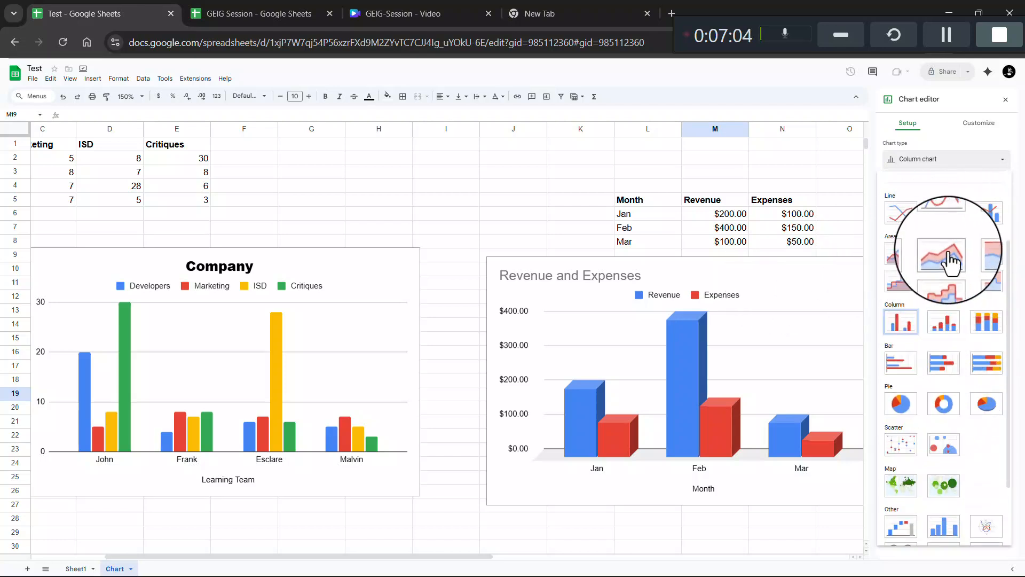
scroll(922, 321, "down", 2)
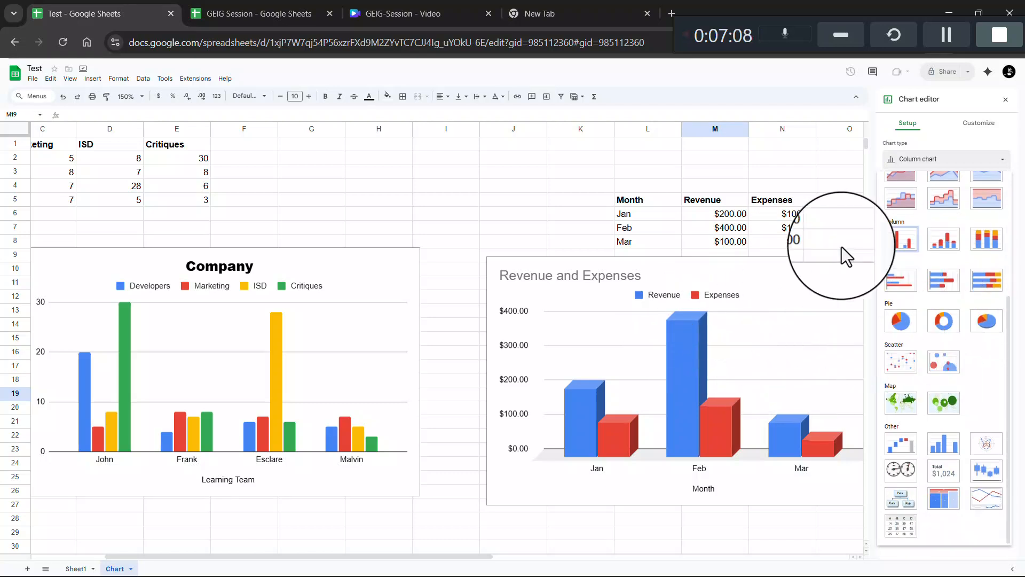
scroll(948, 226, "up", 2)
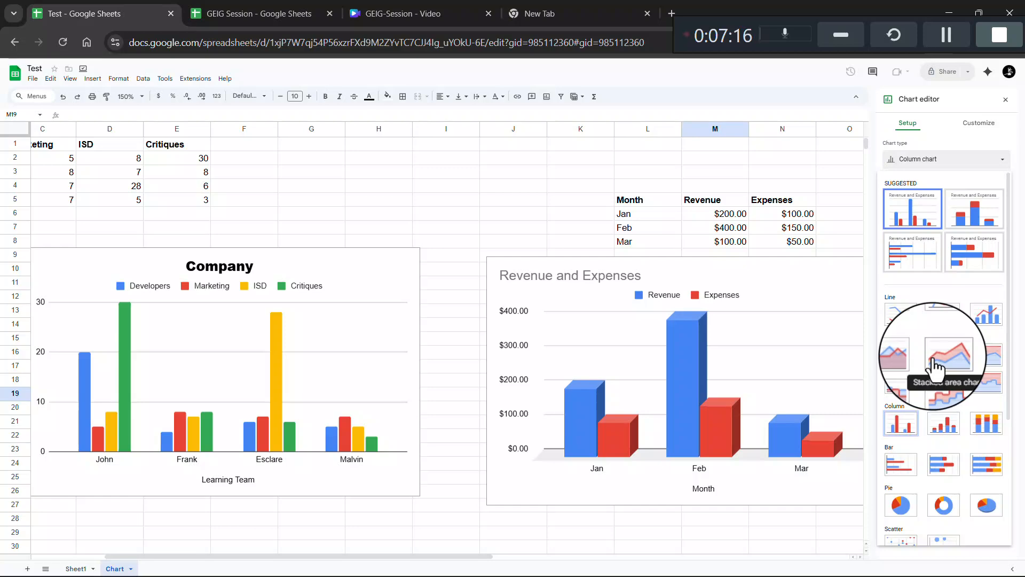
Copy the Expenses and percentage table in P3:Q6 of the GEIG Session spreadsheet to C30 in the Test spreadsheet's Chart sheet
scroll(613, 374, "left", 3)
scroll(613, 374, "down", 2)
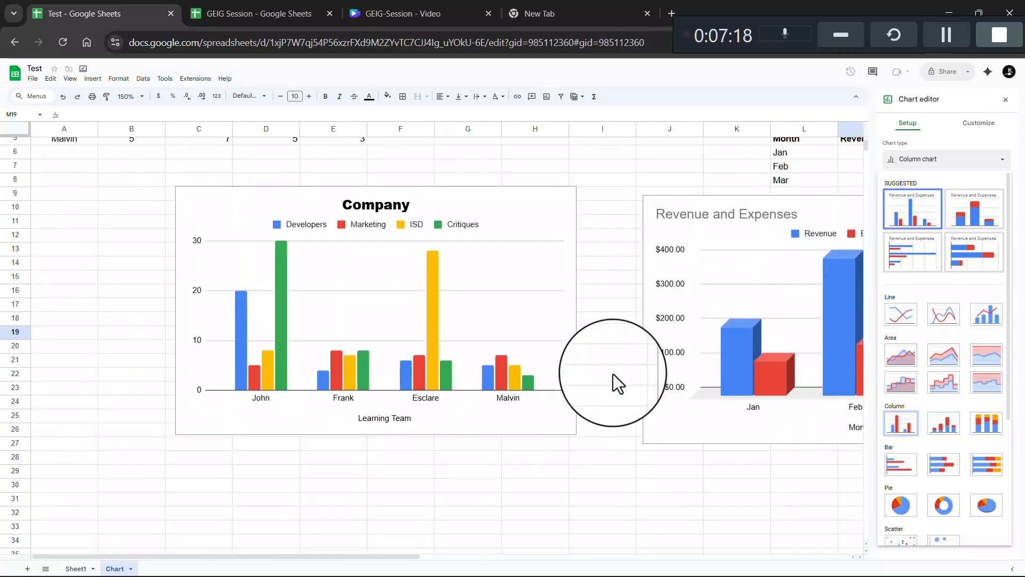
scroll(613, 373, "down", 8)
left_click(273, 11)
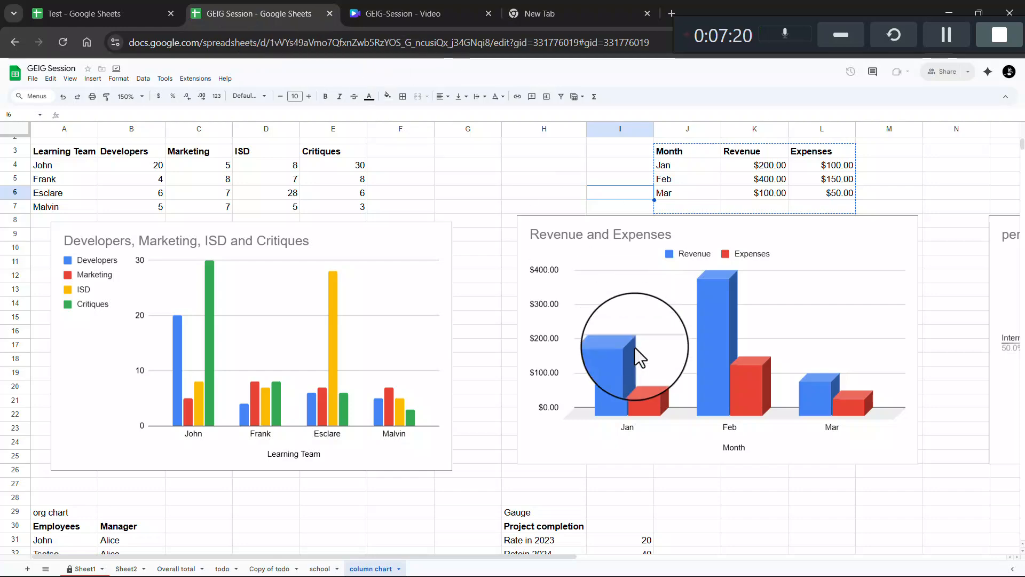
scroll(636, 352, "down", 2)
scroll(636, 353, "right", 8)
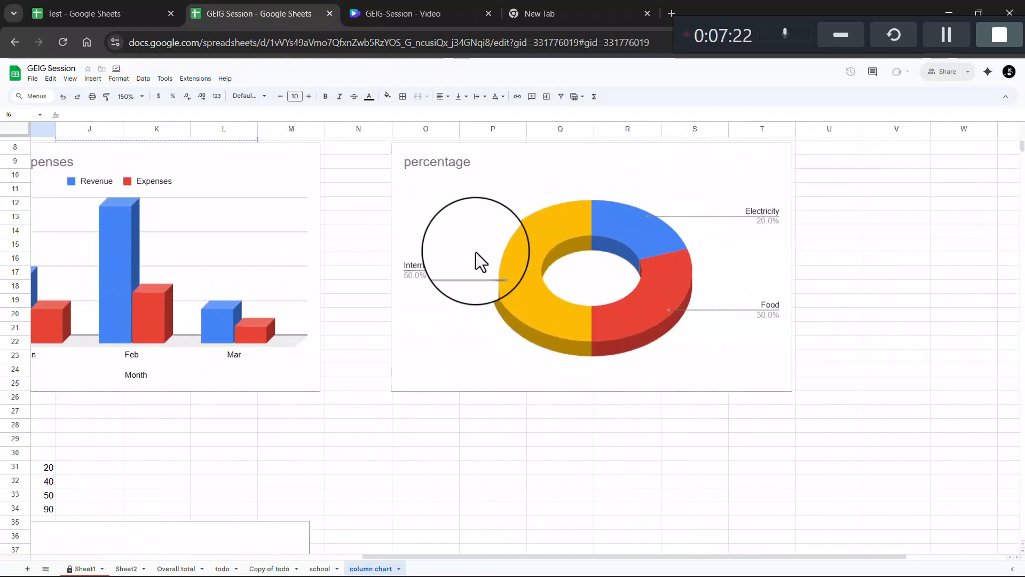
scroll(476, 252, "up", 3)
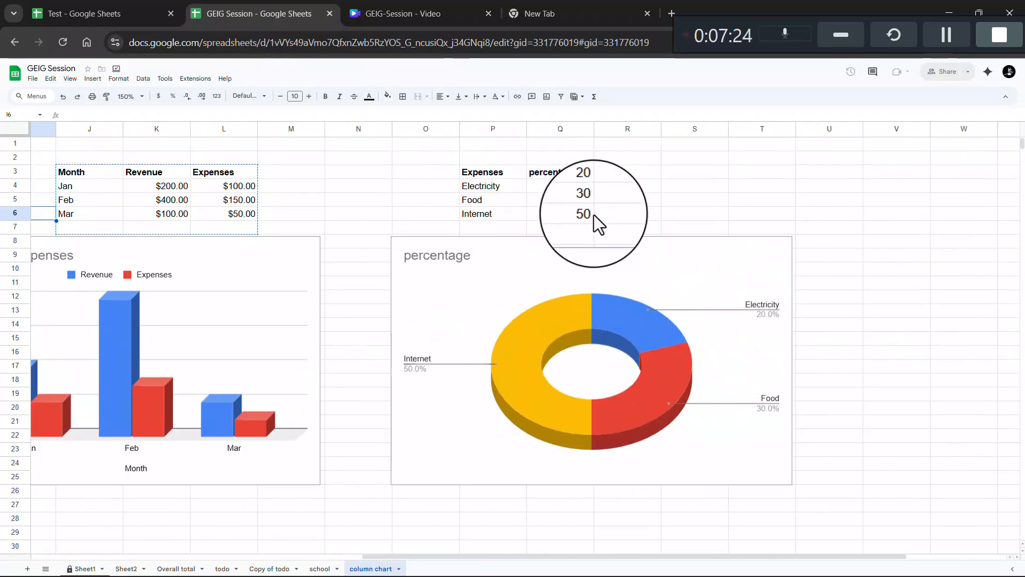
left_click_drag(593, 218, 483, 174)
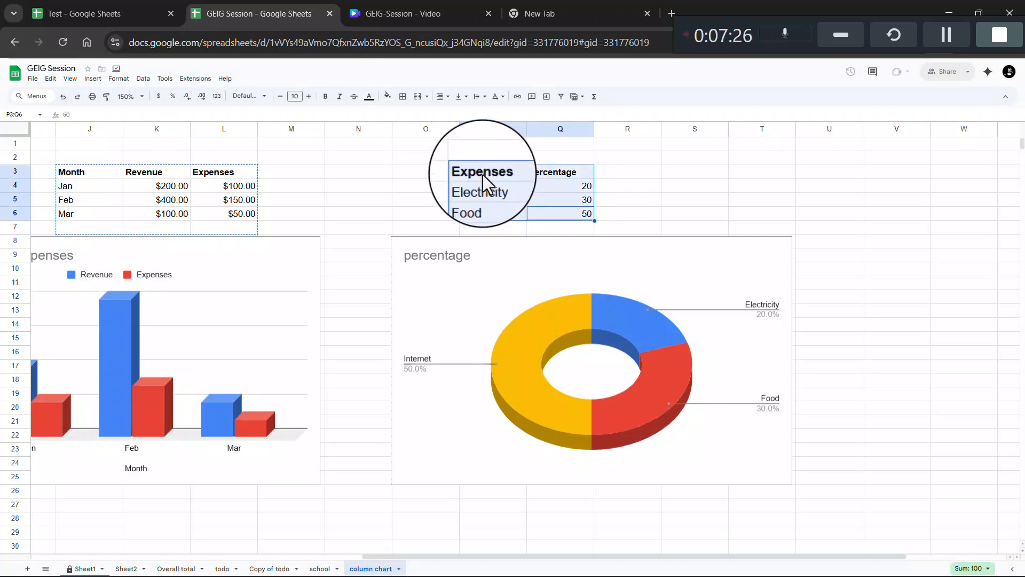
key("ctrl+c")
left_click(120, 8)
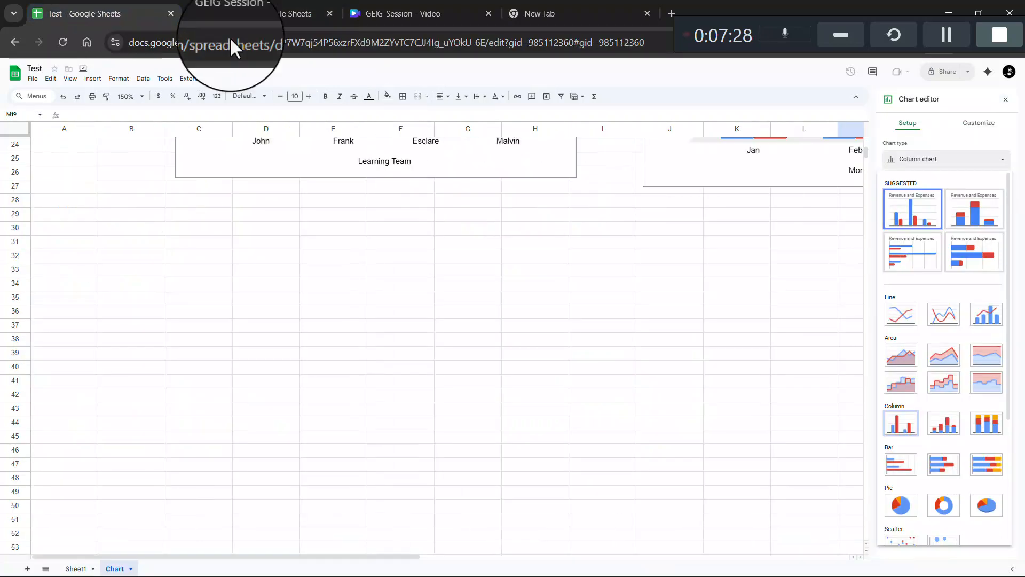
left_click(207, 233)
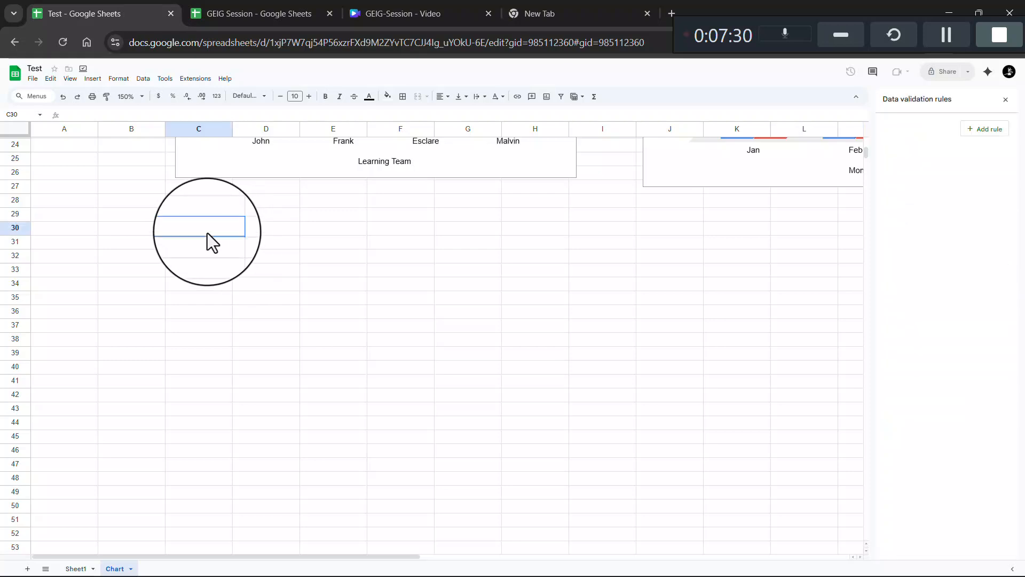
key("ctrl+v")
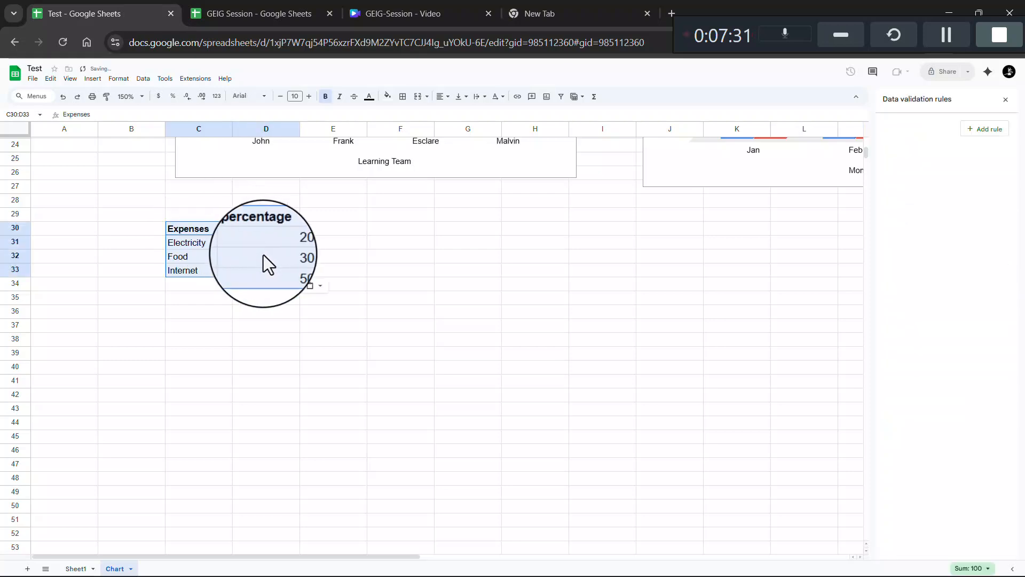
Insert a chart based on the Expenses and percentage table in C30:D33 and change its type to Doughnut chart
left_click(92, 79)
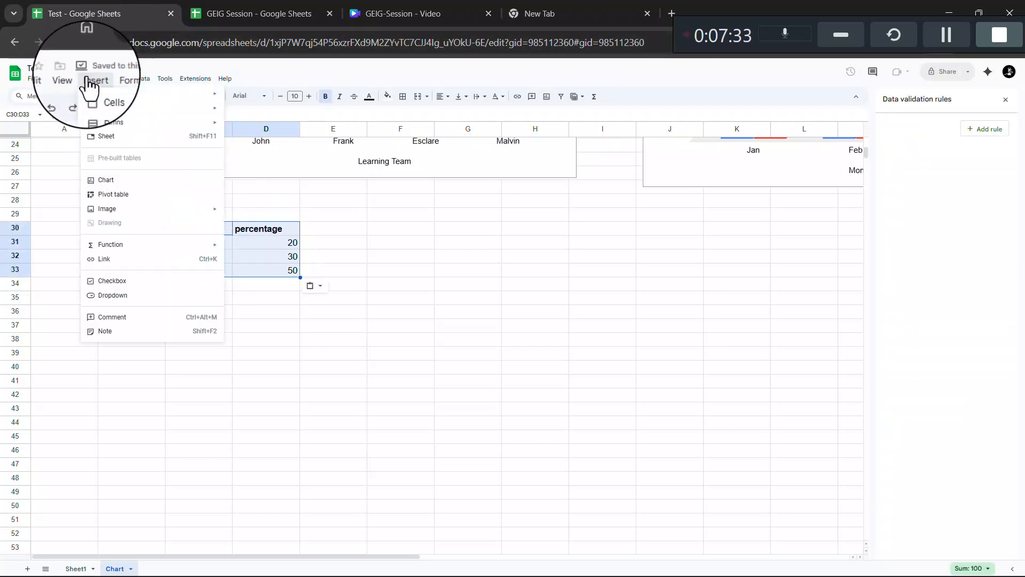
left_click(130, 182)
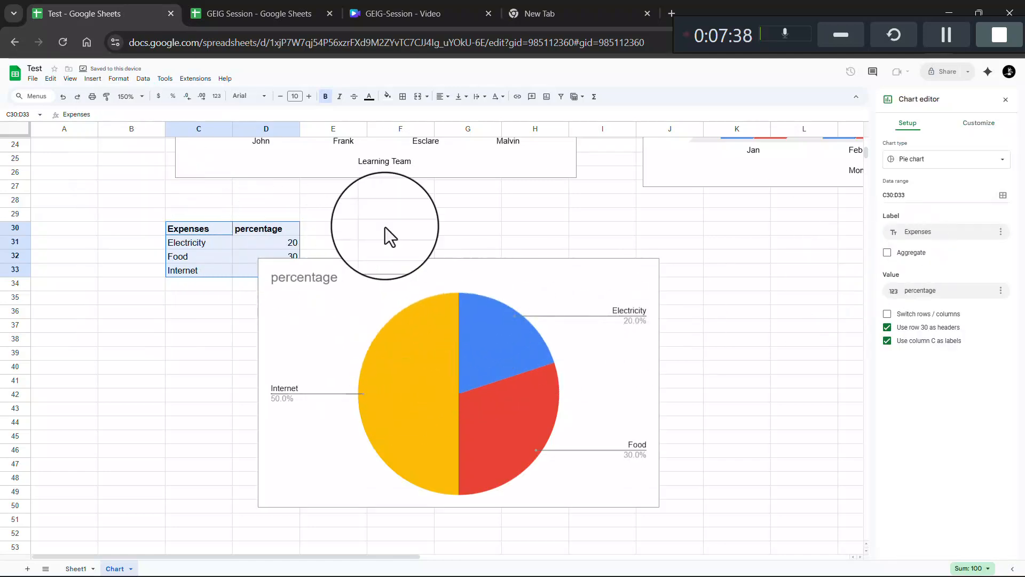
left_click(476, 271)
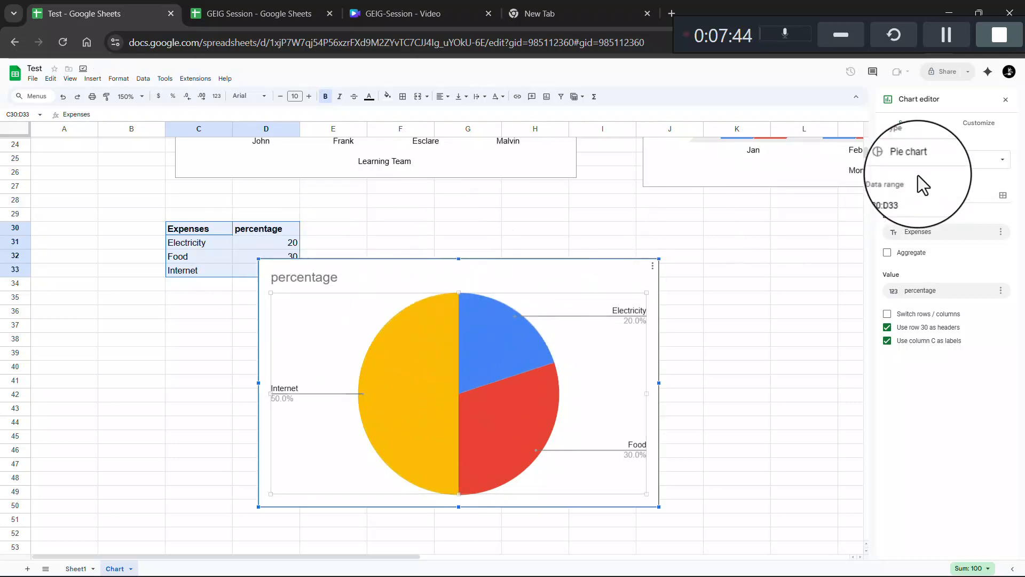
left_click(935, 160)
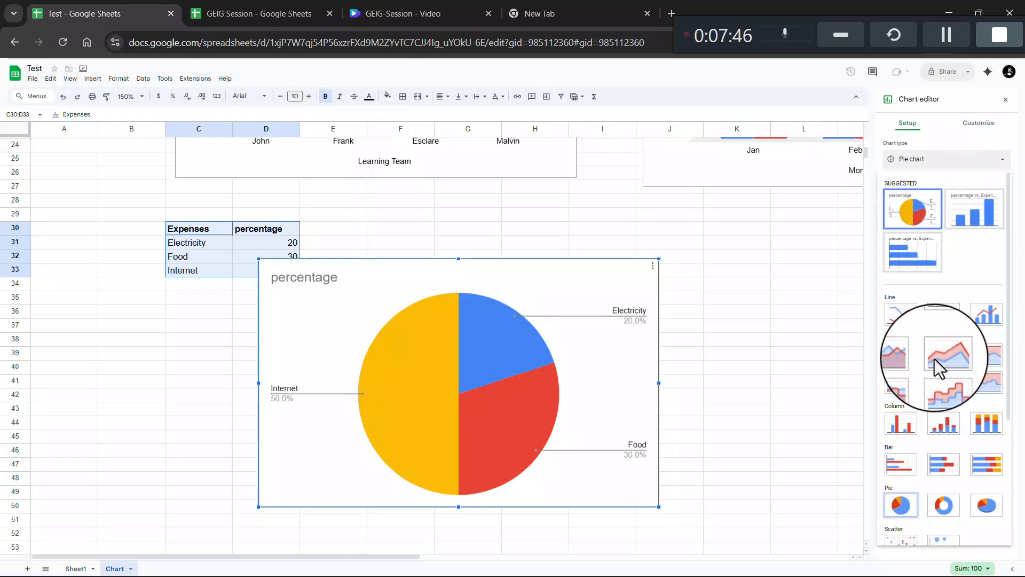
scroll(934, 359, "down", 3)
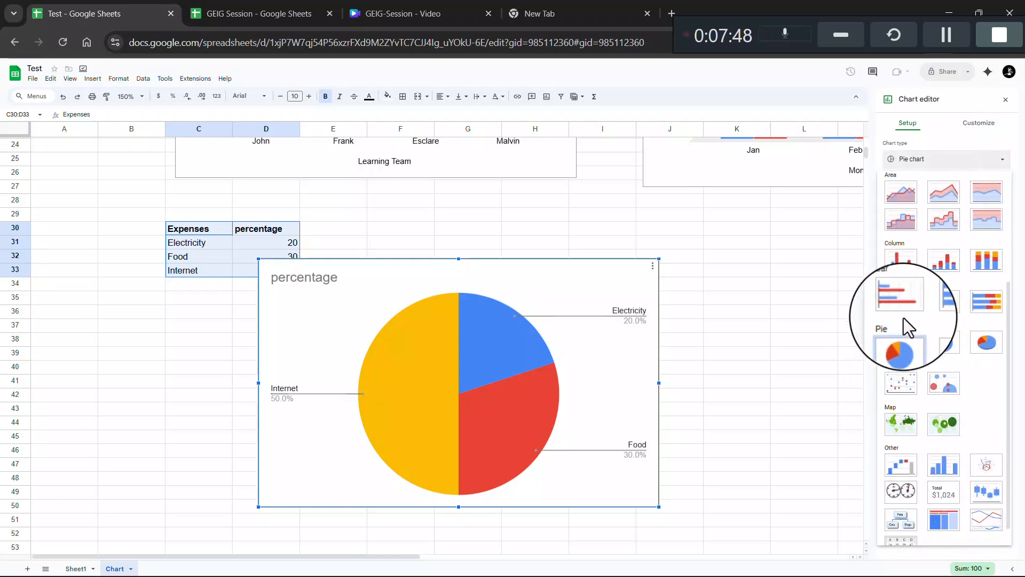
scroll(947, 345, "up", 1)
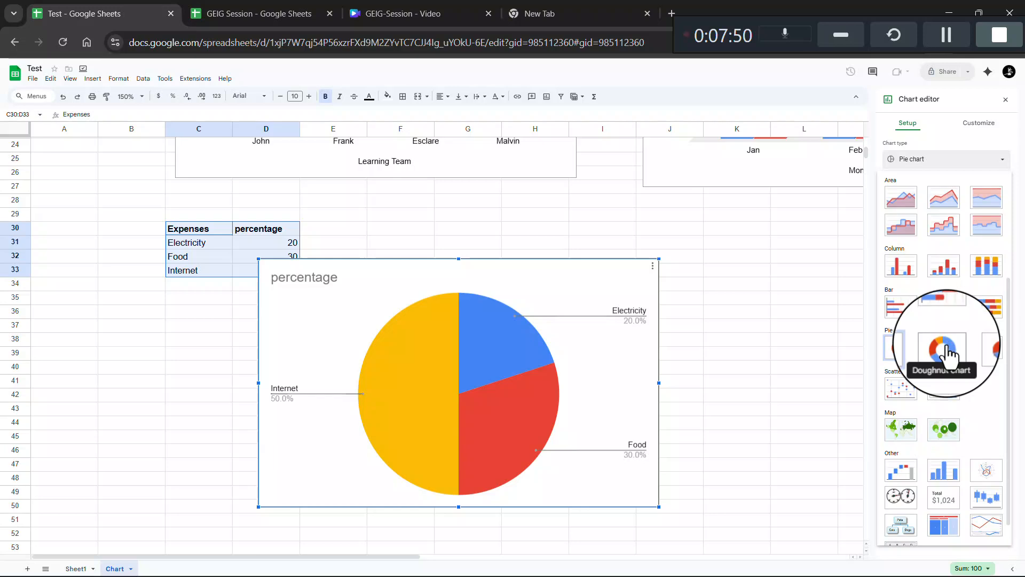
left_click(944, 347)
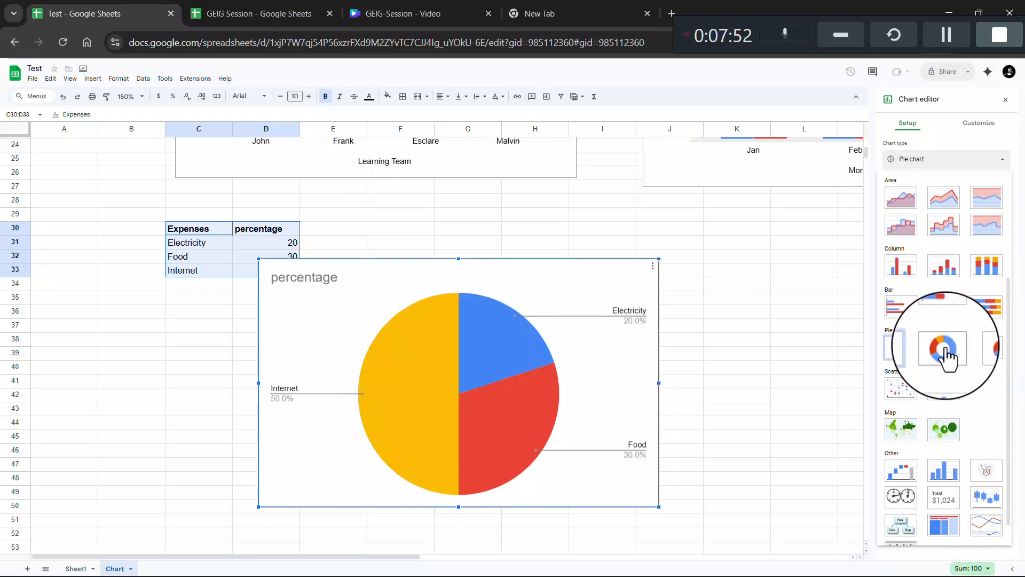
left_click(940, 159)
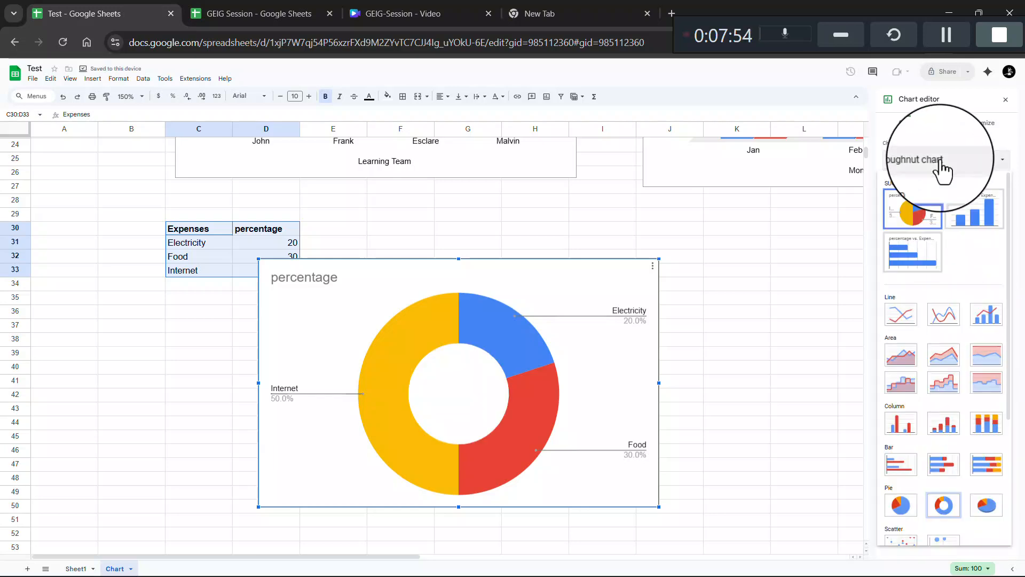
Change the percentage doughnut chart to a 3D pie chart and set its title to Consumer
scroll(961, 377, "down", 5)
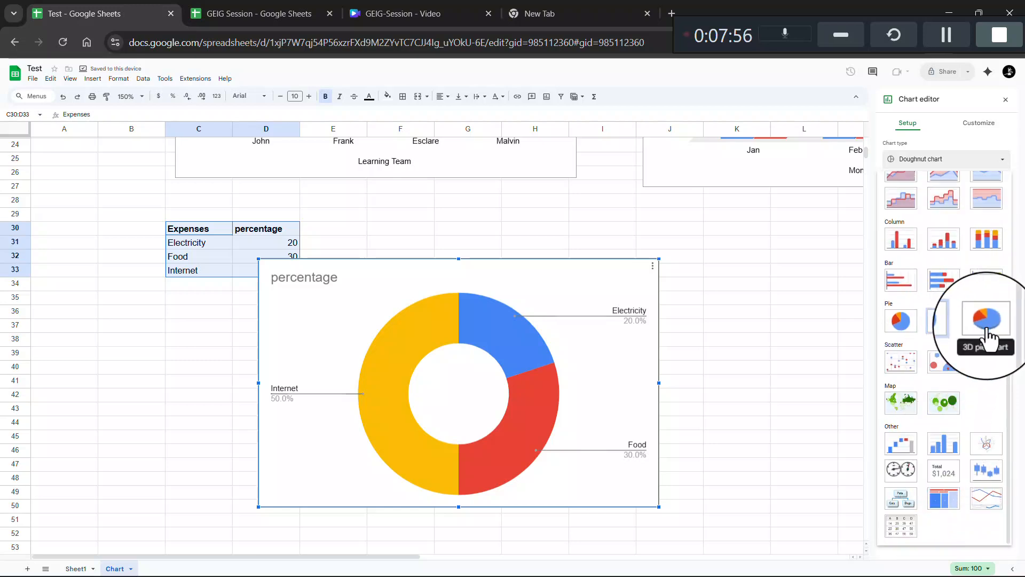
left_click(988, 333)
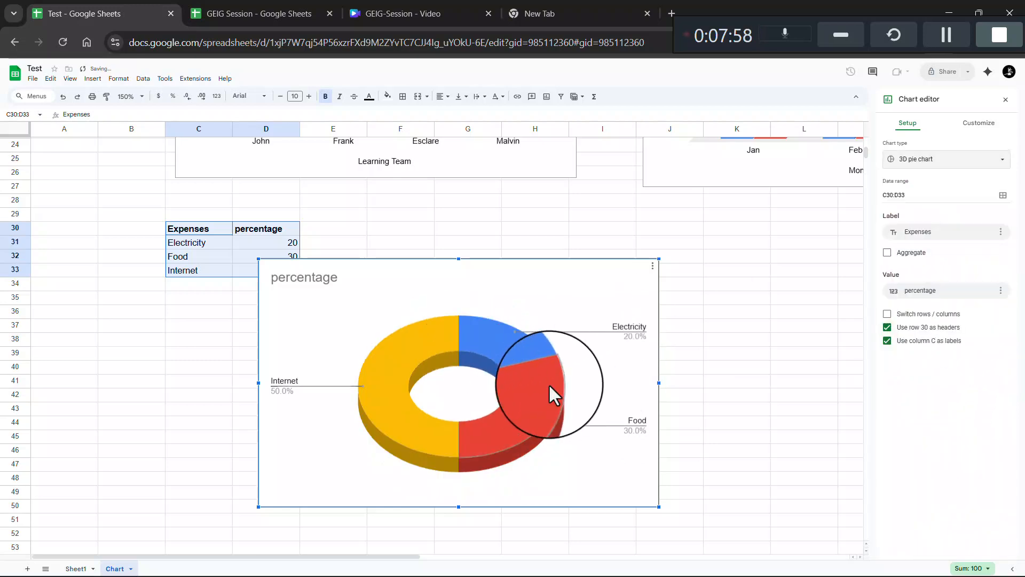
left_click(979, 123)
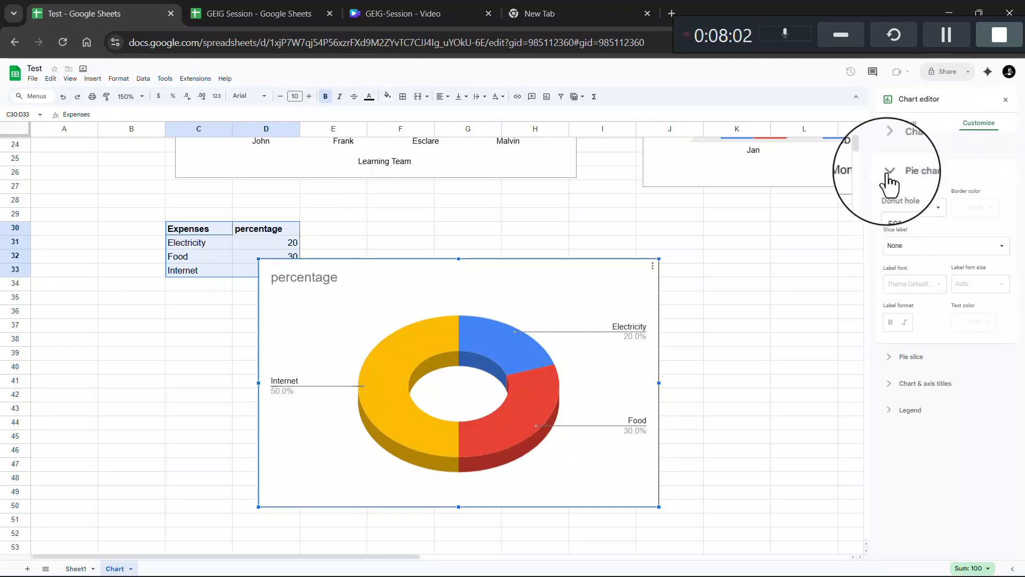
left_click(886, 359)
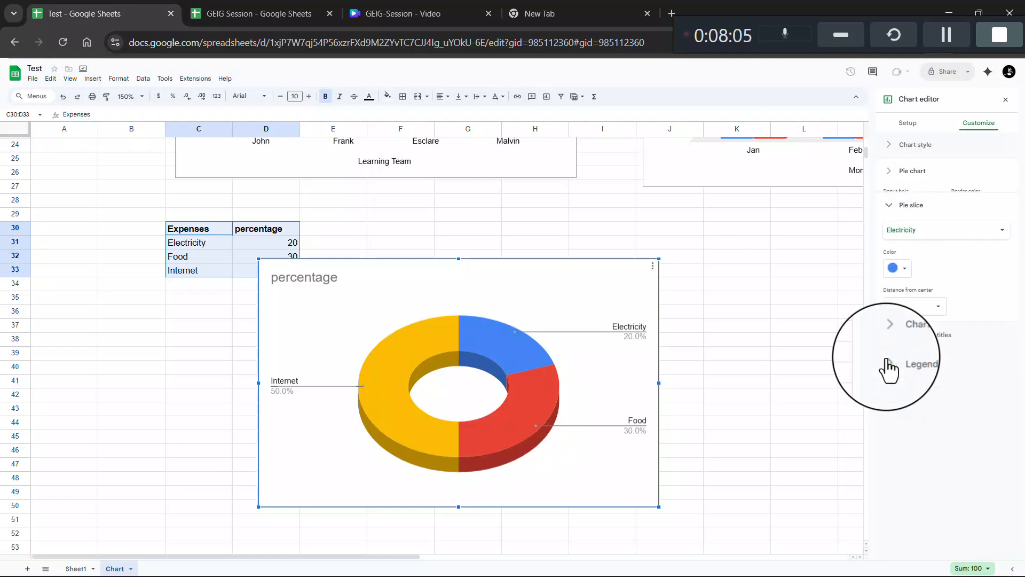
left_click(886, 329)
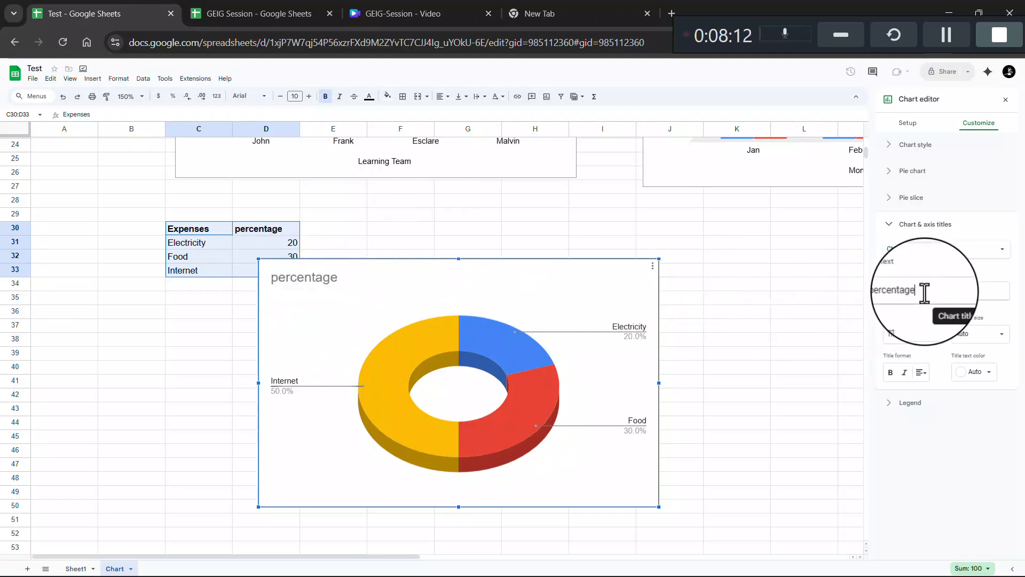
left_click_drag(925, 291, 881, 291)
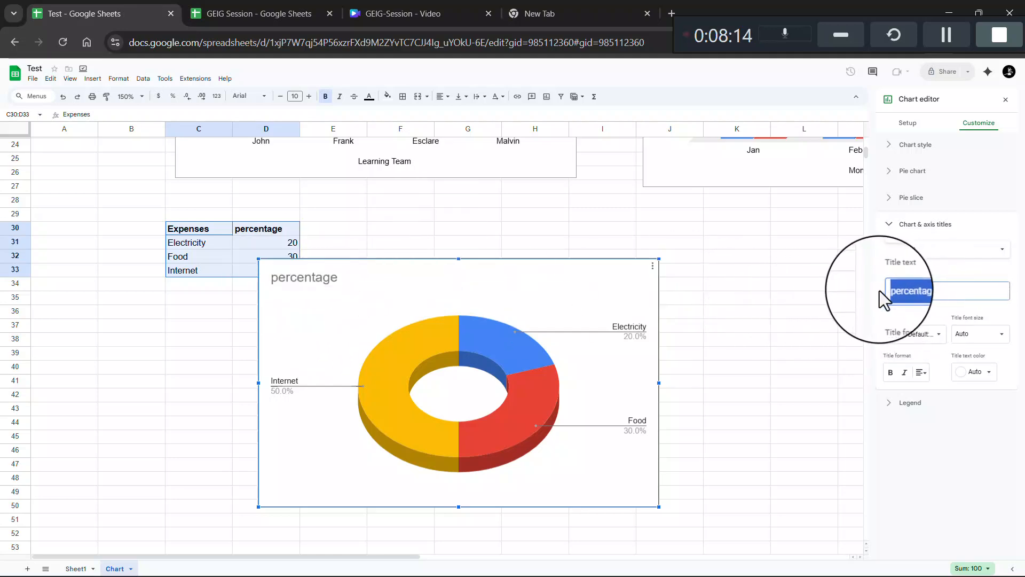
type("Cu")
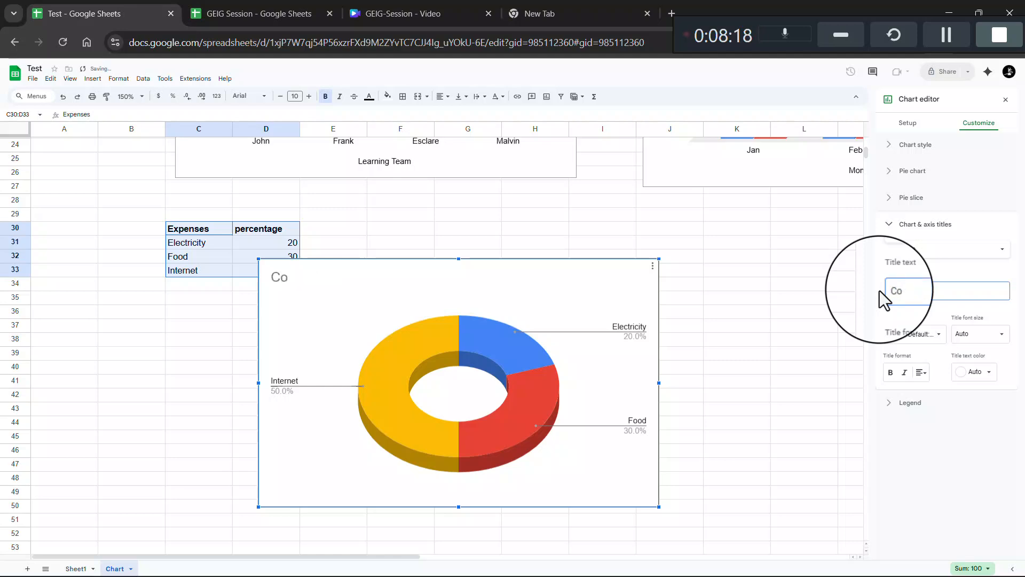
type("nsumer")
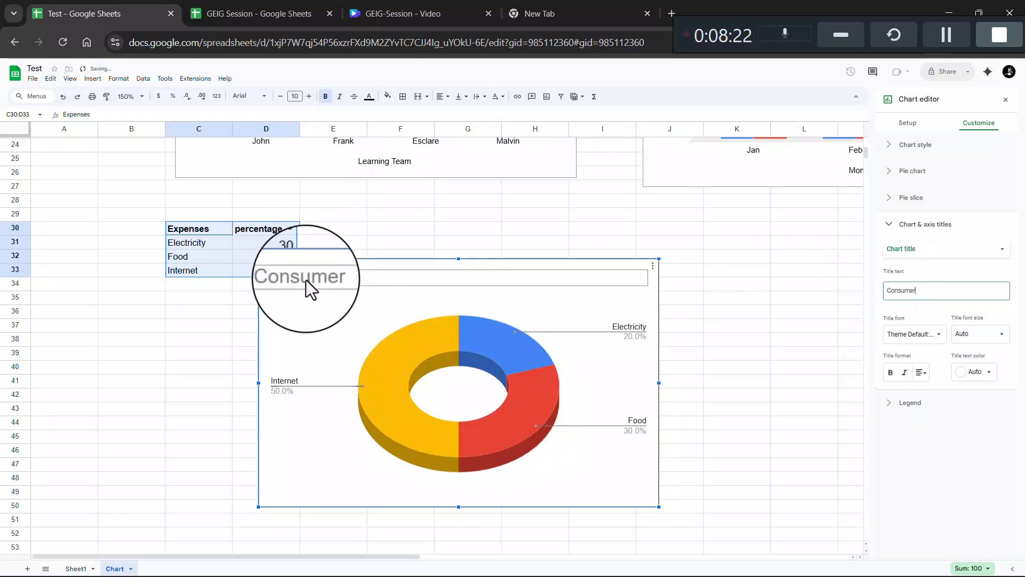
left_click(904, 415)
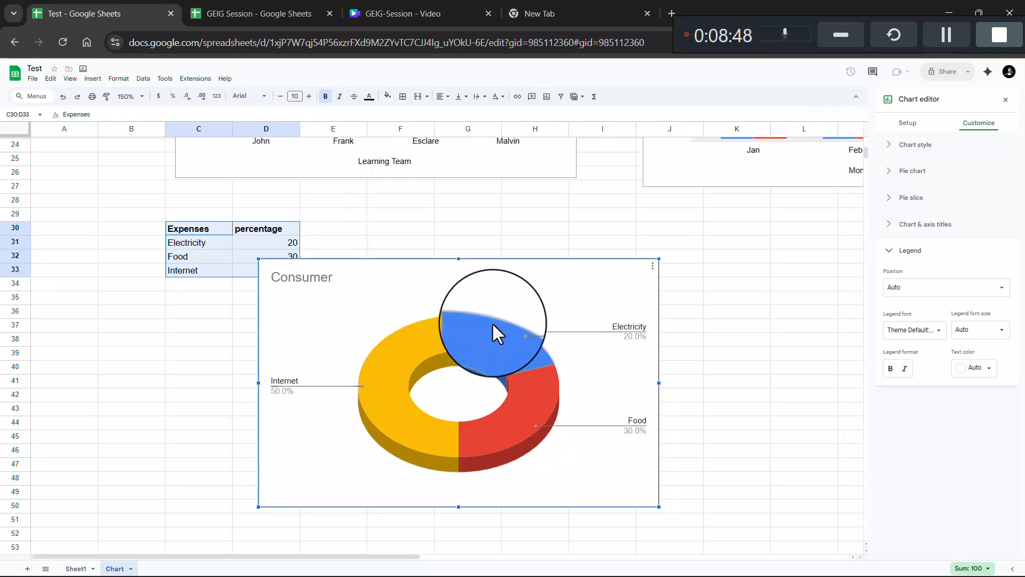
Copy the Project completion table in H30:I34 of the GEIG Session spreadsheet to L32 in the Test spreadsheet's Chart sheet
scroll(492, 322, "right", 8)
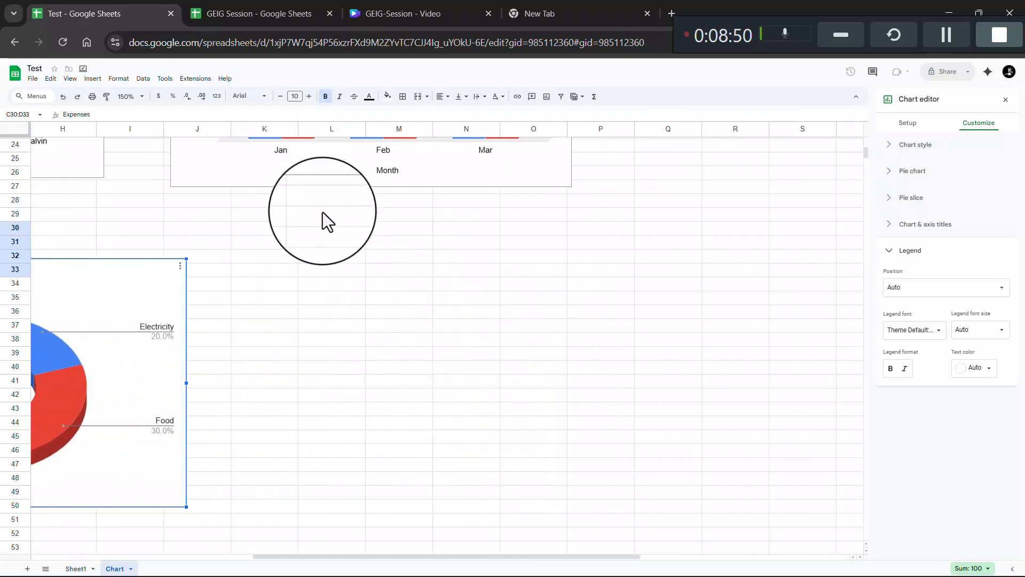
left_click(248, 11)
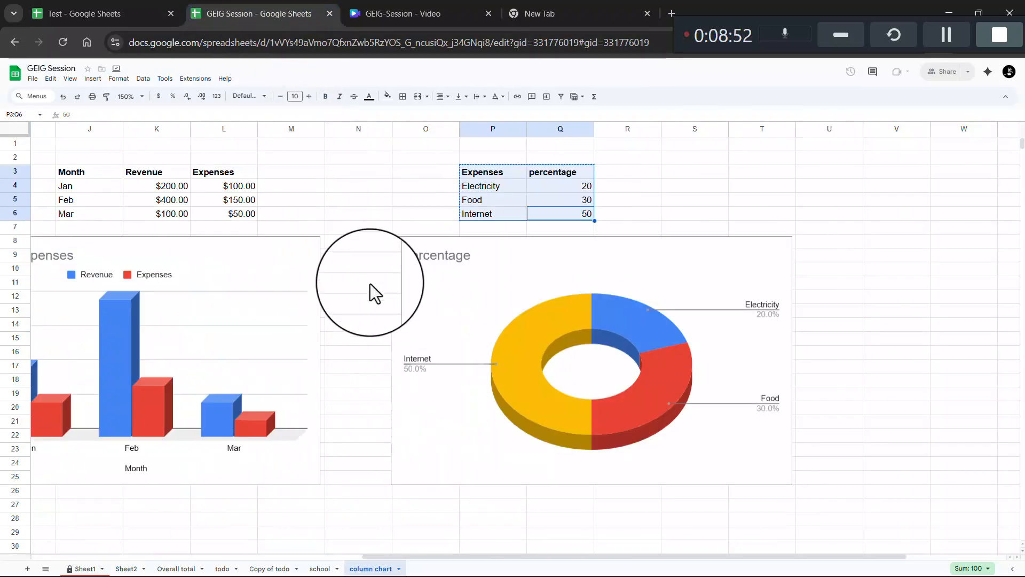
scroll(363, 290, "down", 8)
scroll(363, 290, "left", 1)
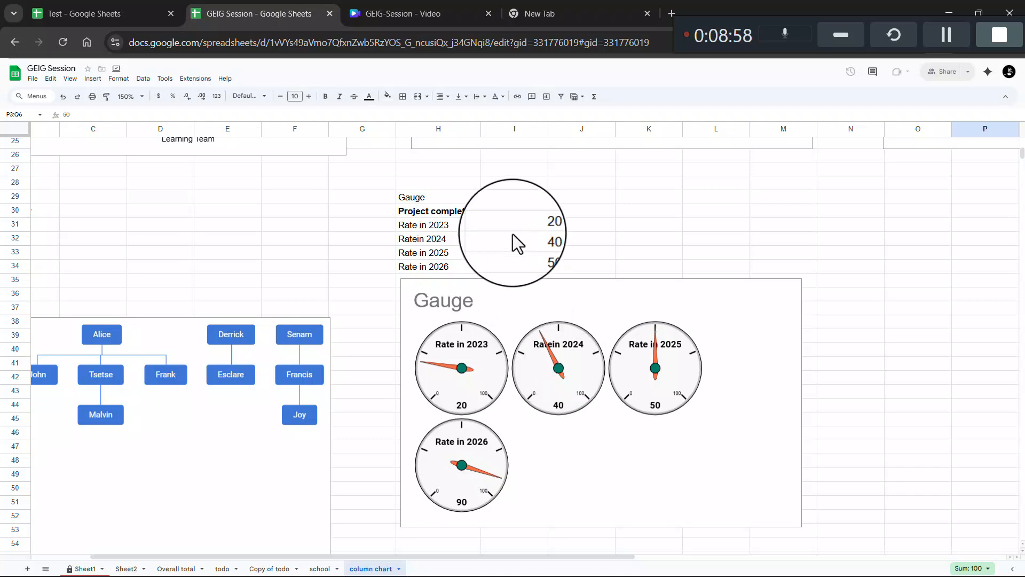
left_click_drag(399, 209, 527, 267)
key("ctrl+c")
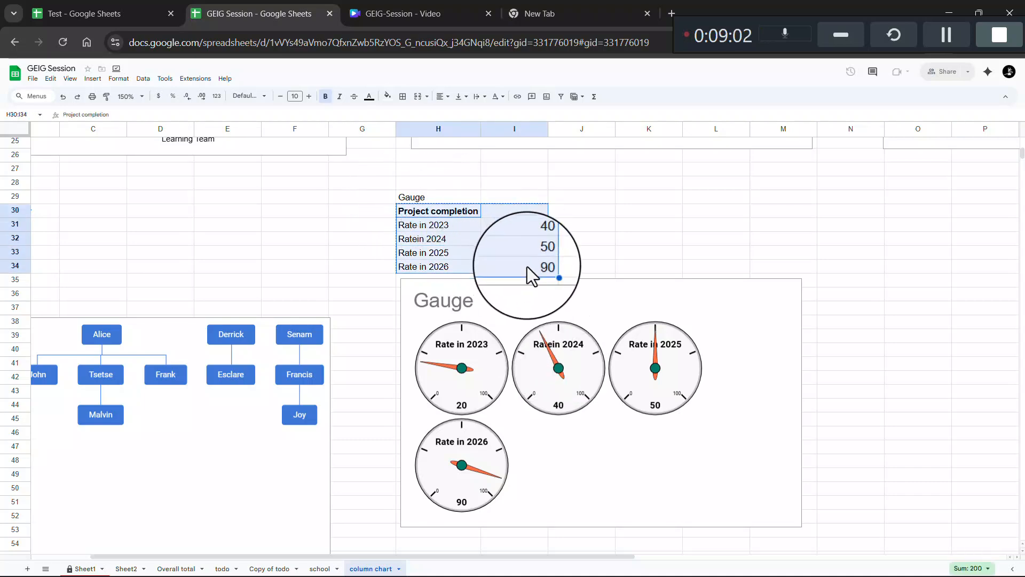
left_click(130, 6)
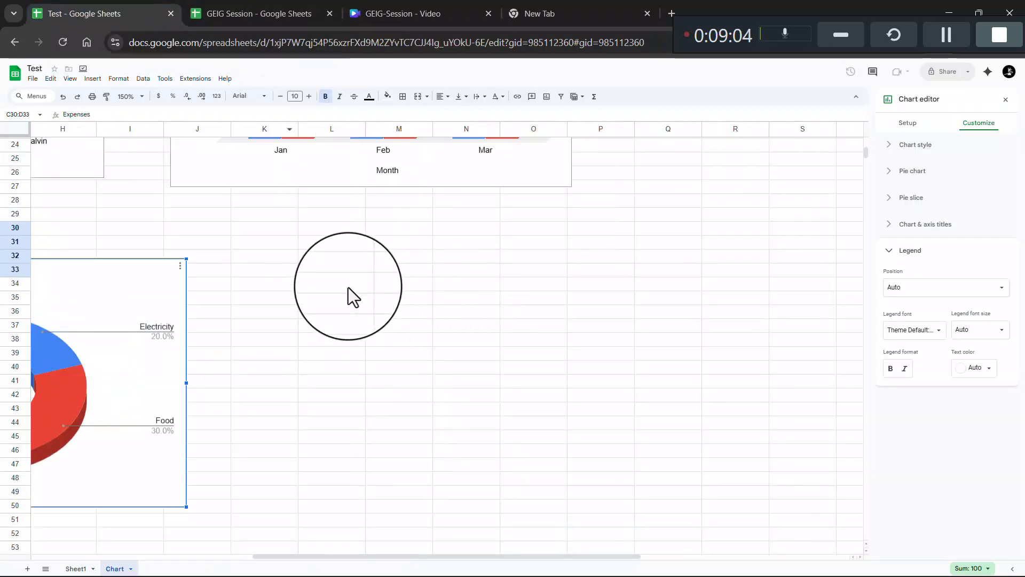
left_click(314, 261)
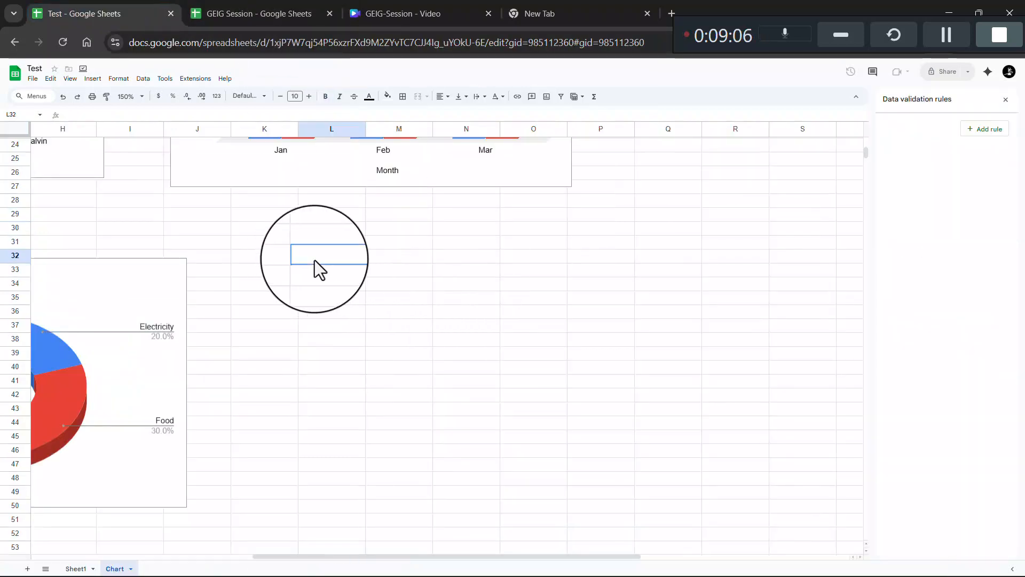
key("ctrl+v")
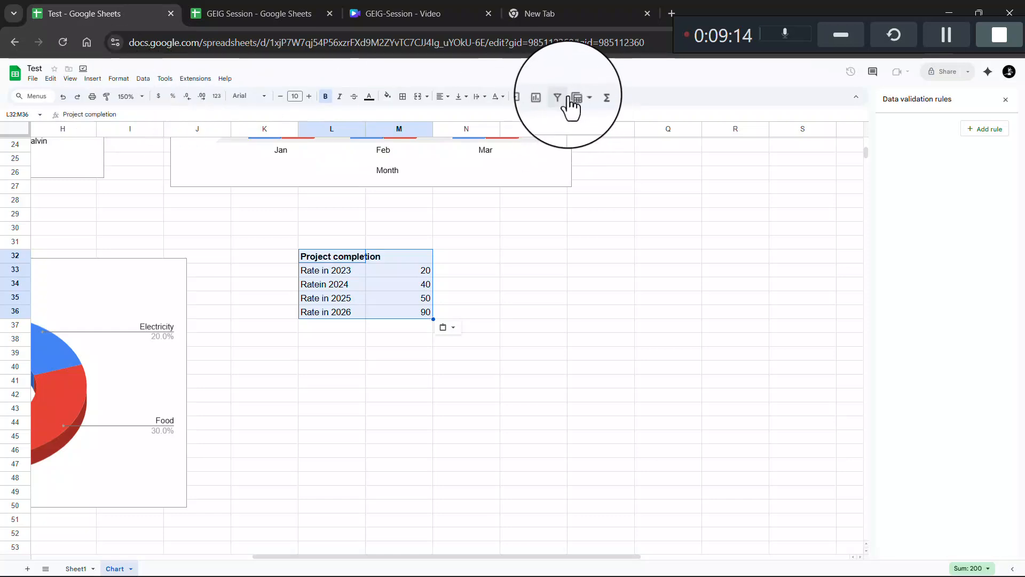
Insert a Gauge chart based on the Project completion table in L32:M36 and place it beside the table
left_click(546, 97)
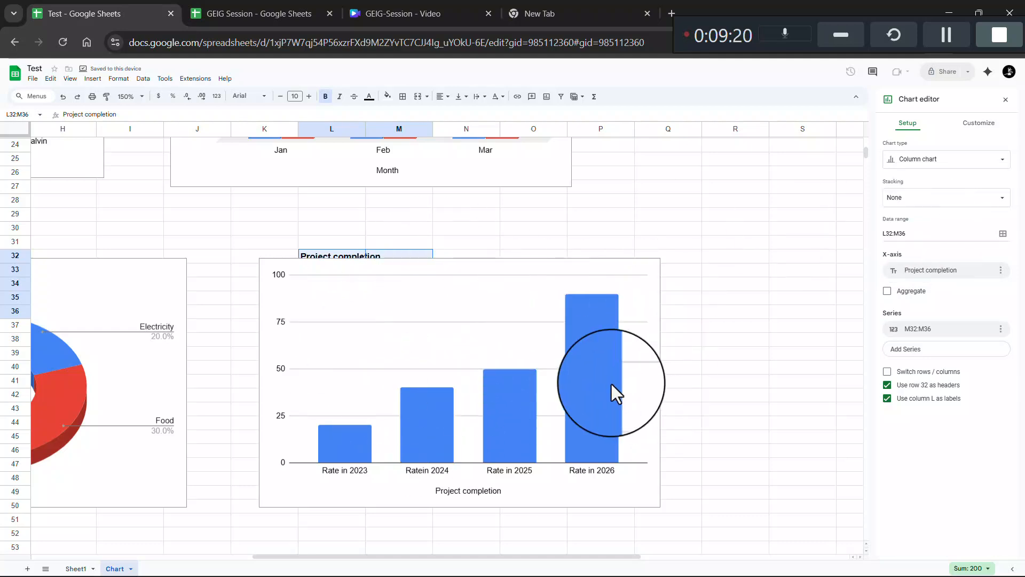
left_click(981, 170)
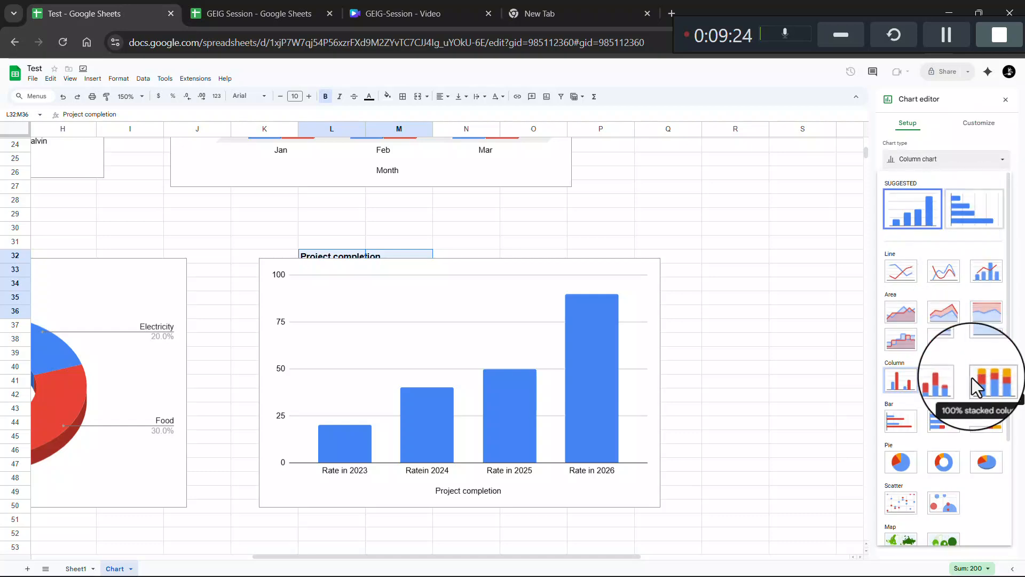
scroll(972, 377, "down", 5)
left_click(901, 469)
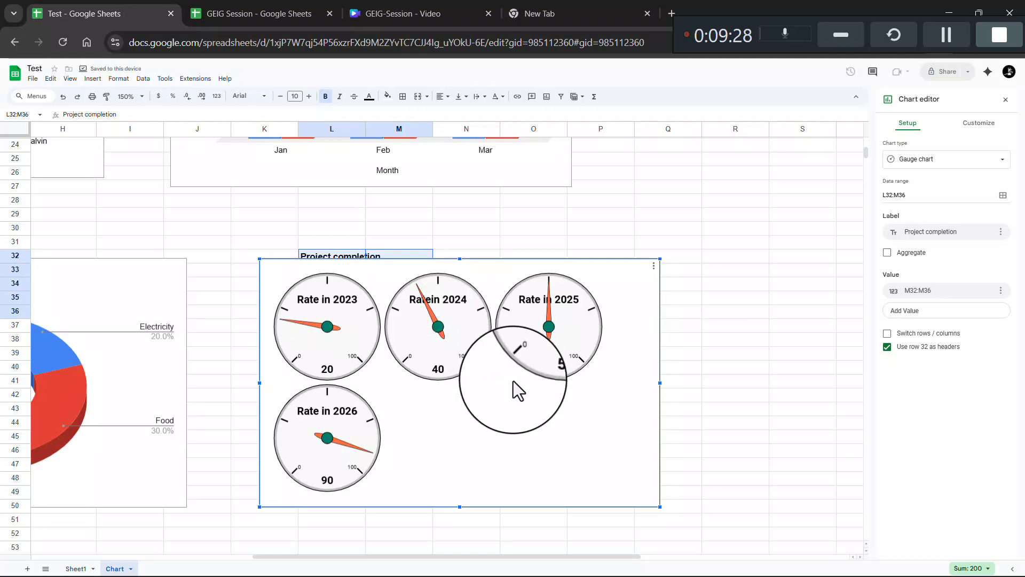
left_click_drag(514, 380, 694, 365)
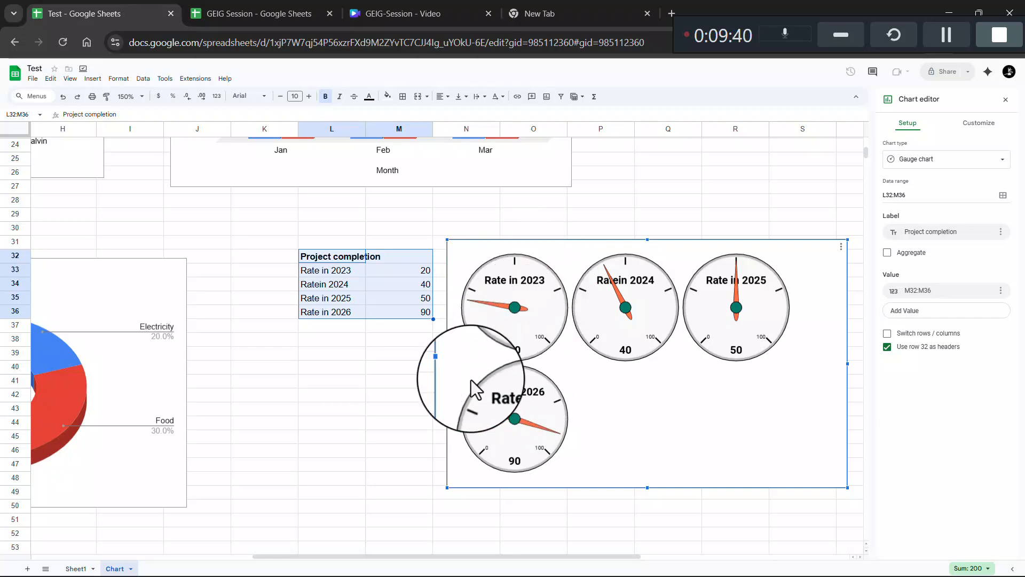
Copy the Employees and Manager table in A30:B37 of the GEIG Session spreadsheet to G53 in the Test spreadsheet's Chart sheet
scroll(471, 385, "down", 3)
scroll(471, 384, "left", 3)
left_click(231, 10)
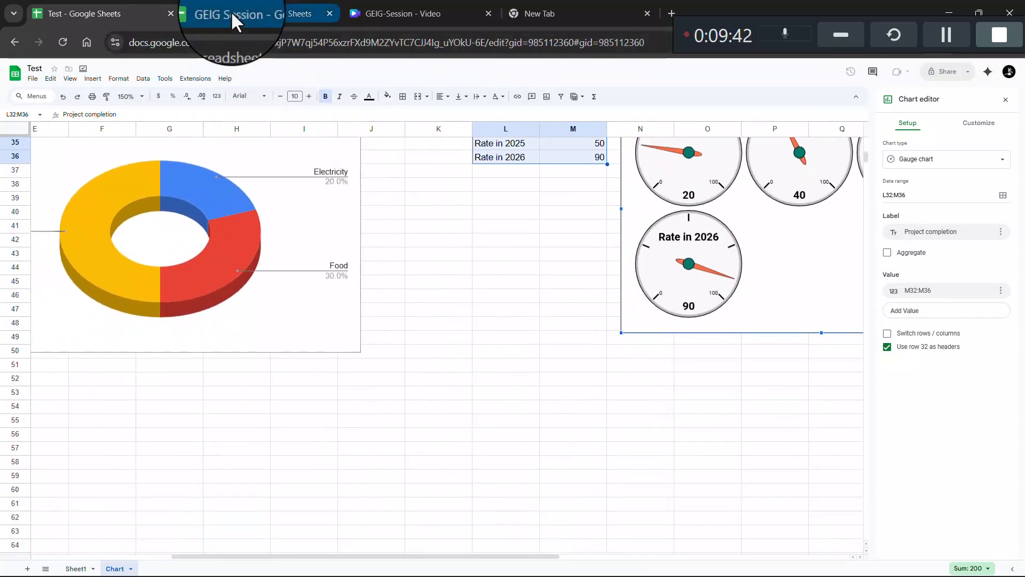
scroll(270, 368, "left", 2)
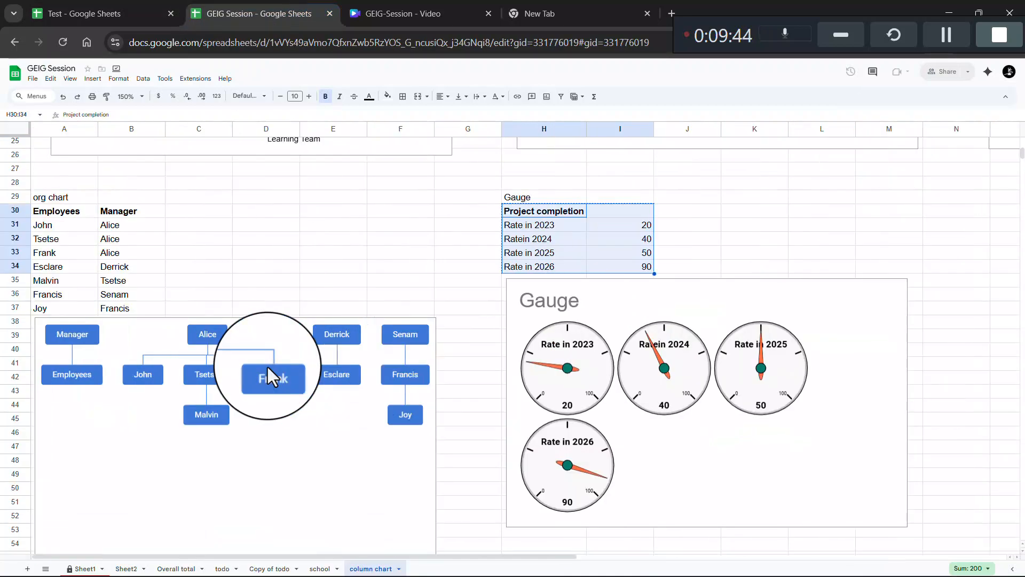
scroll(267, 365, "down", 1)
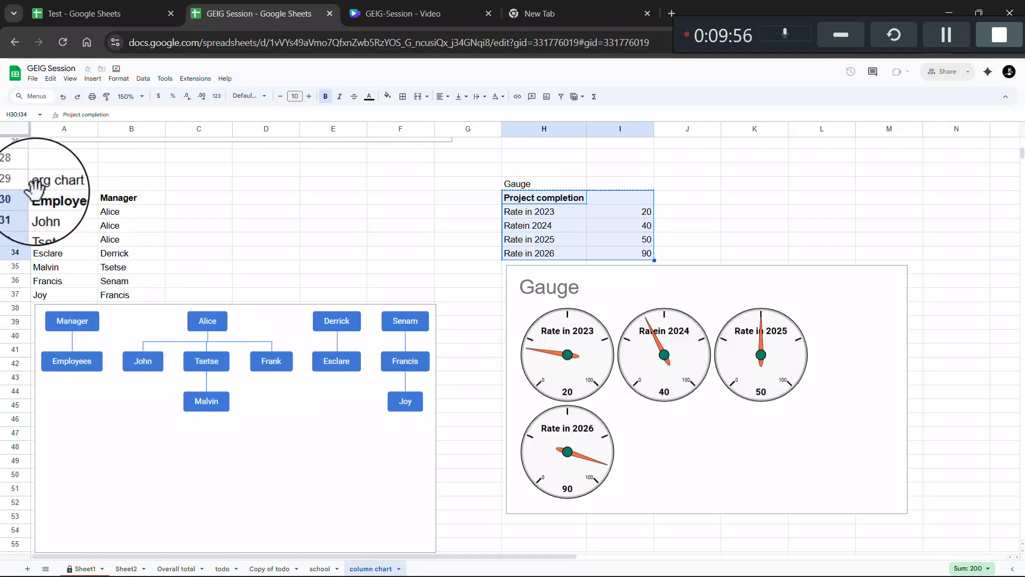
left_click_drag(38, 197, 160, 293)
key("ctrl+c")
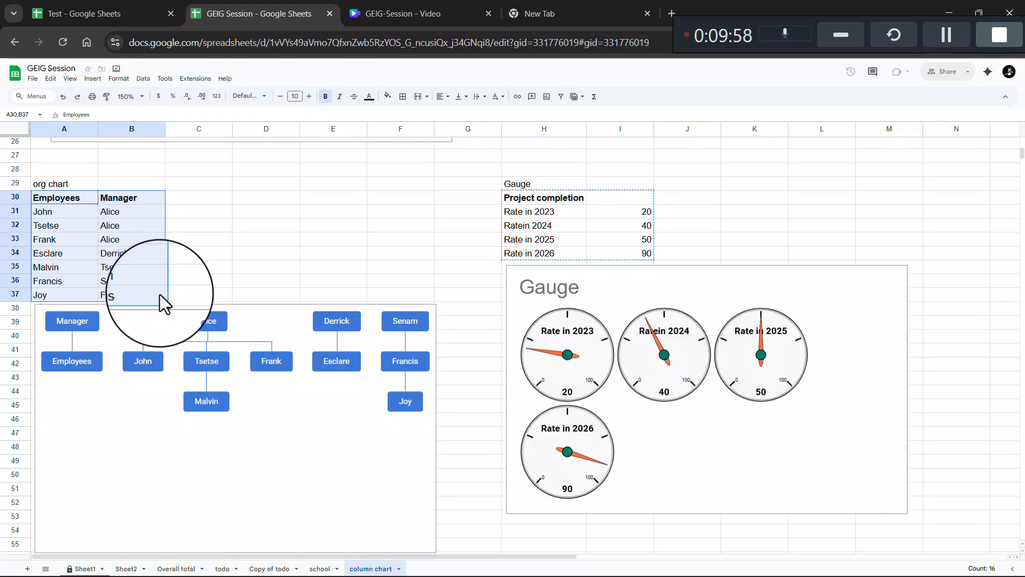
left_click(69, 5)
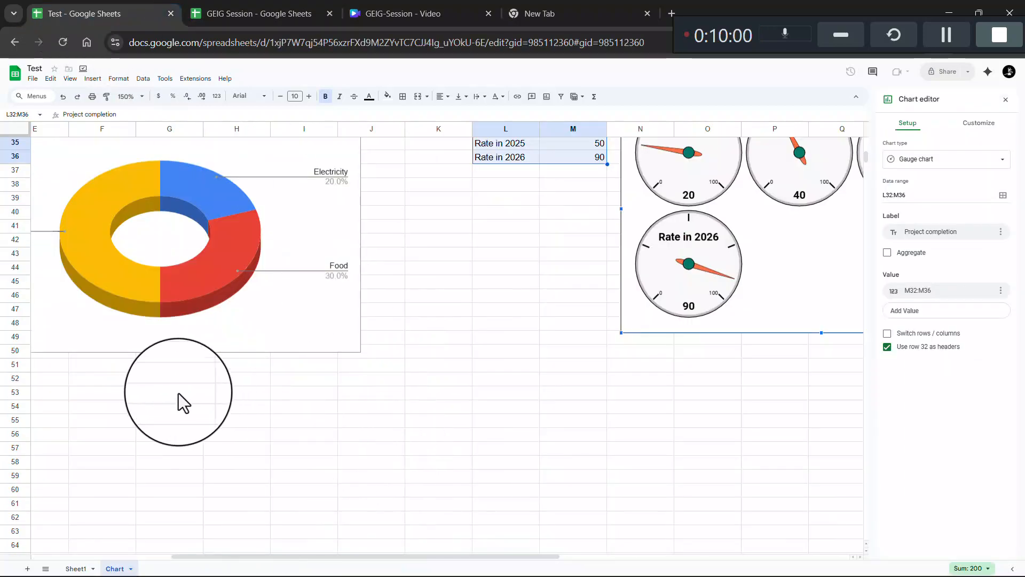
left_click(155, 394)
key("ctrl+v")
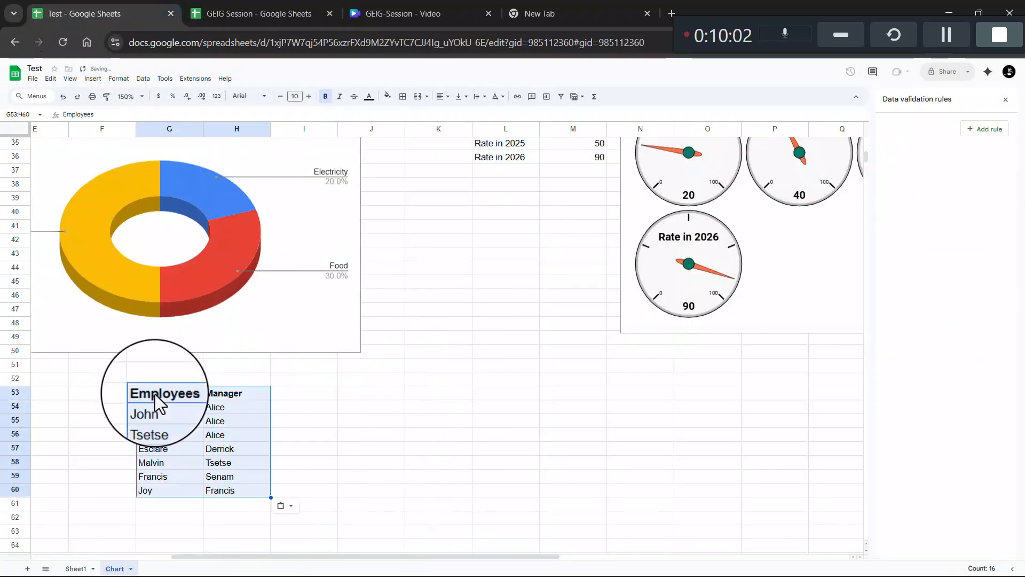
Insert a chart based on the Employees and Manager table in G53:H60 and change its type to Organizational chart
right_click(228, 399)
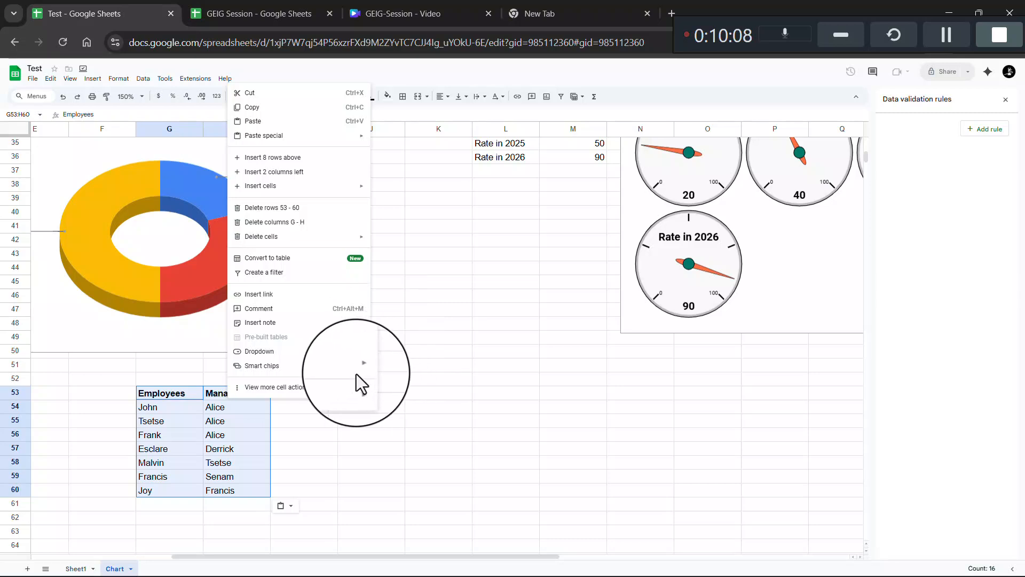
mouse_move(353, 386)
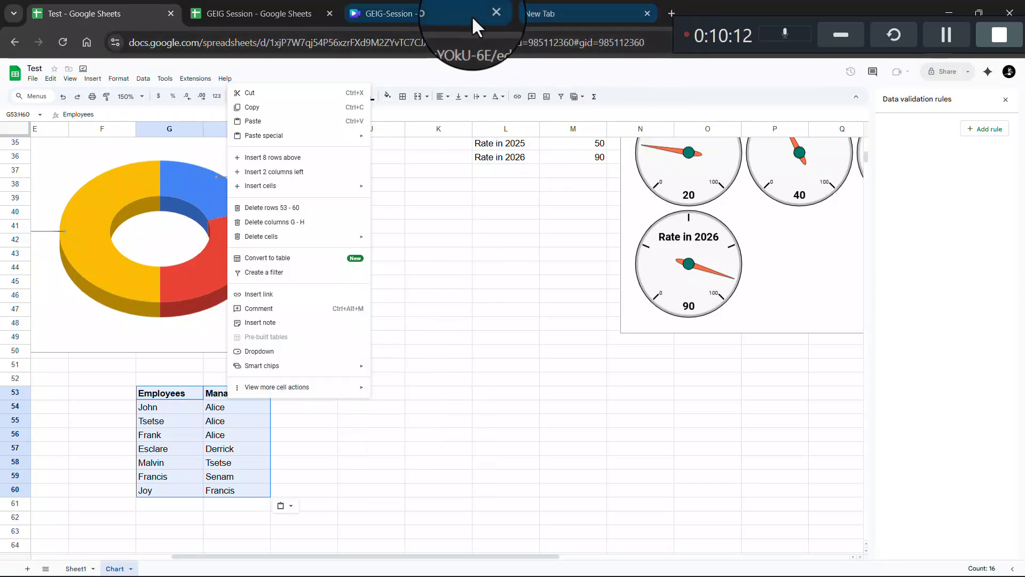
left_click(547, 101)
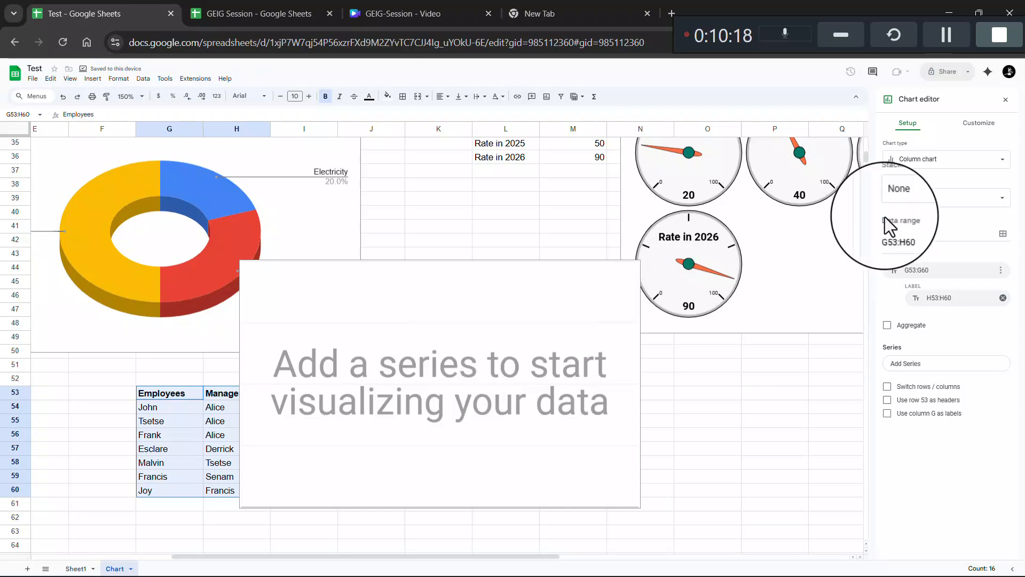
left_click(943, 163)
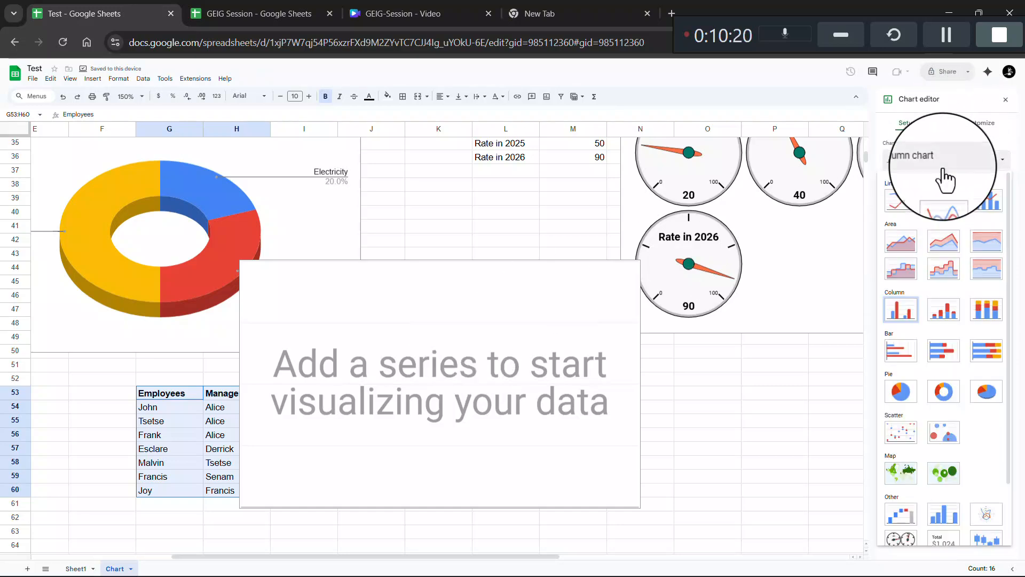
scroll(951, 438, "down", 2)
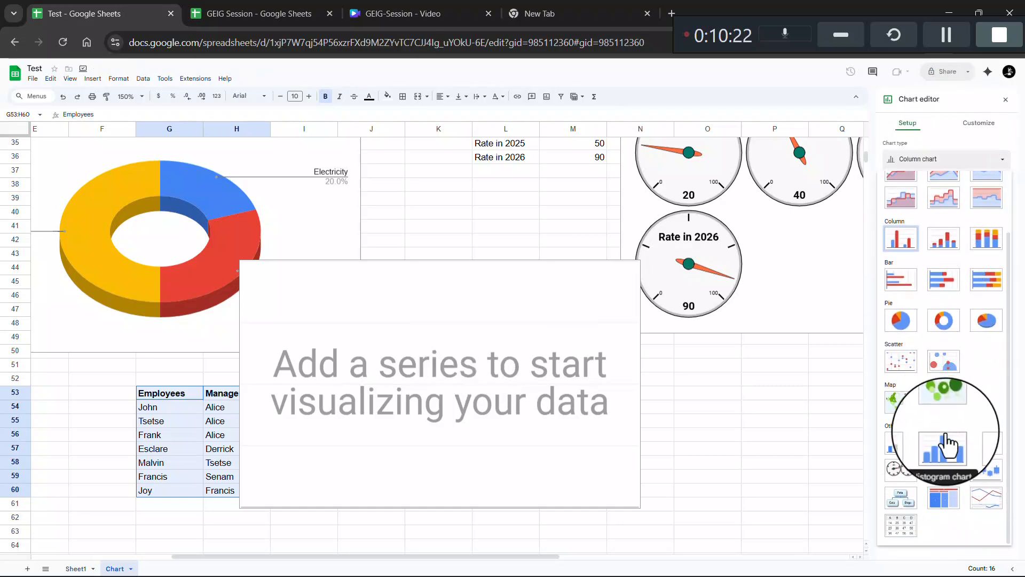
left_click(901, 497)
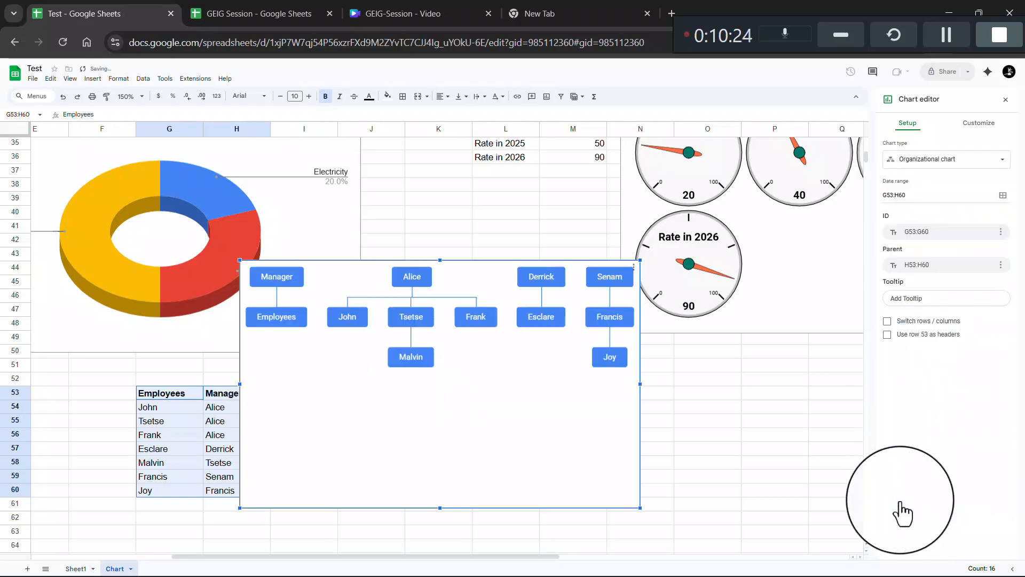
Move the organizational chart beside the Employees and Manager table, clear of the table and the charts above
left_click_drag(483, 313, 555, 438)
scroll(555, 439, "down", 3)
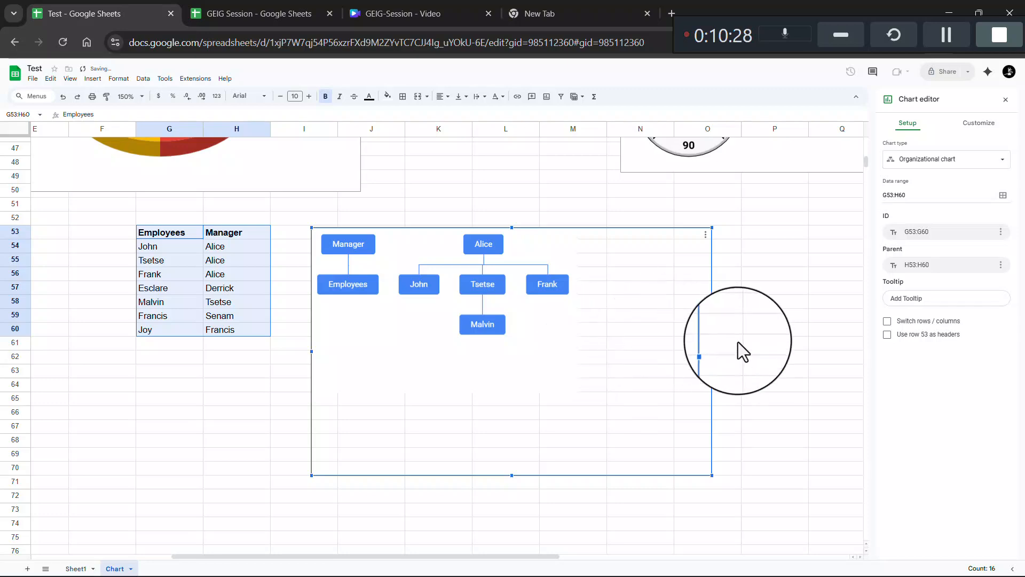
left_click(782, 356)
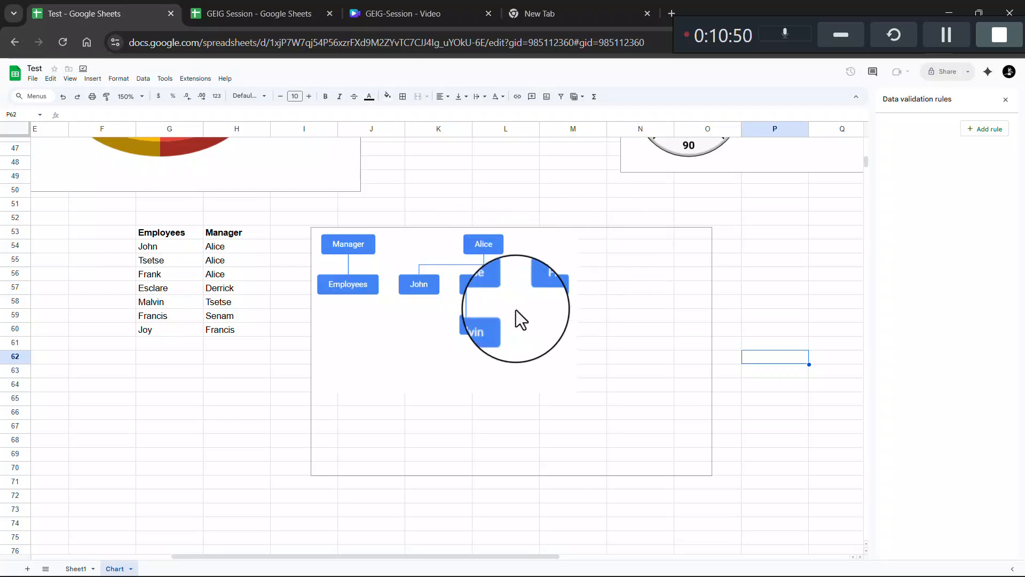
left_click(488, 359)
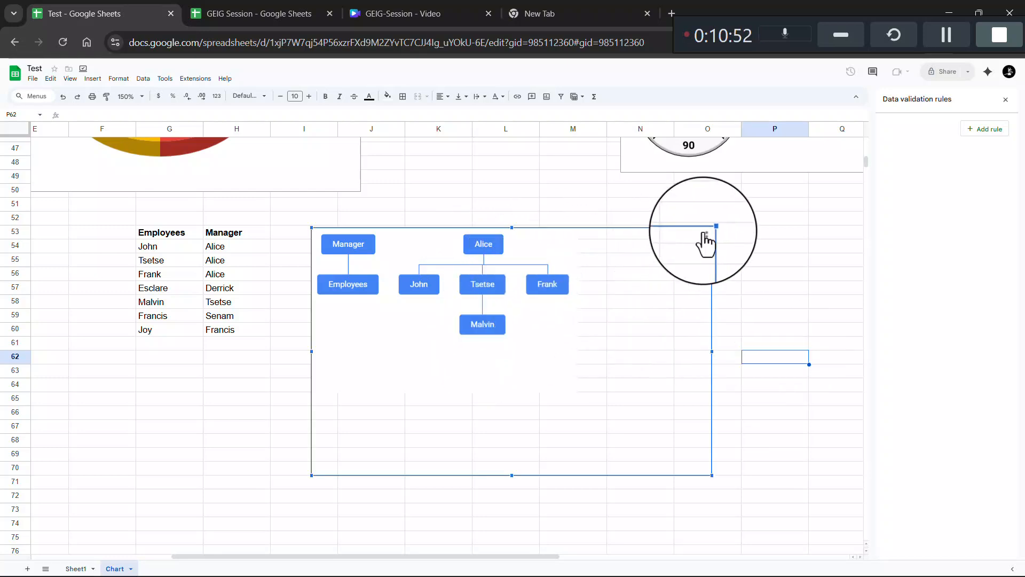
Set the organizational chart's selected node color to a light magenta pink
left_click(705, 235)
left_click(740, 258)
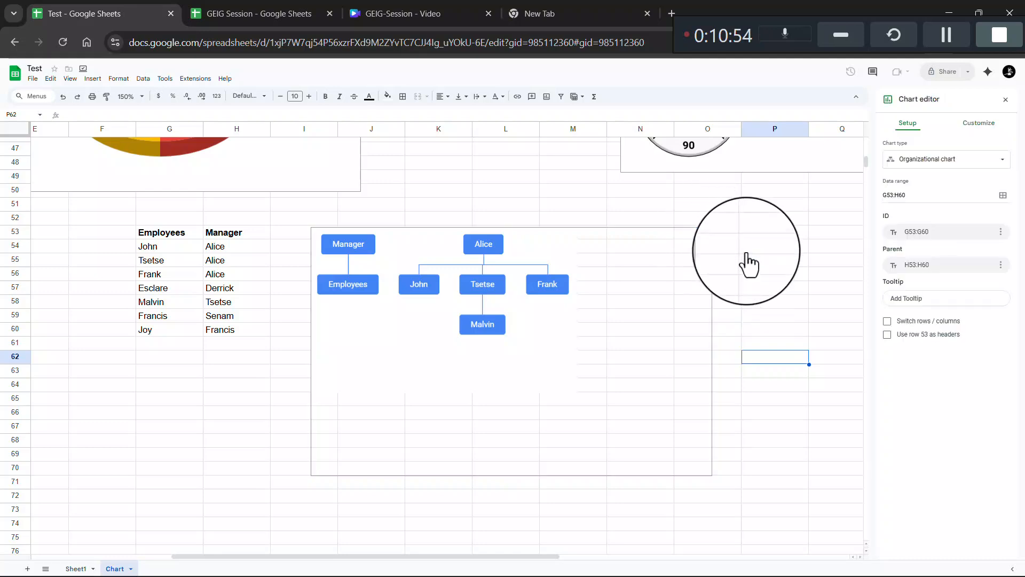
left_click(978, 125)
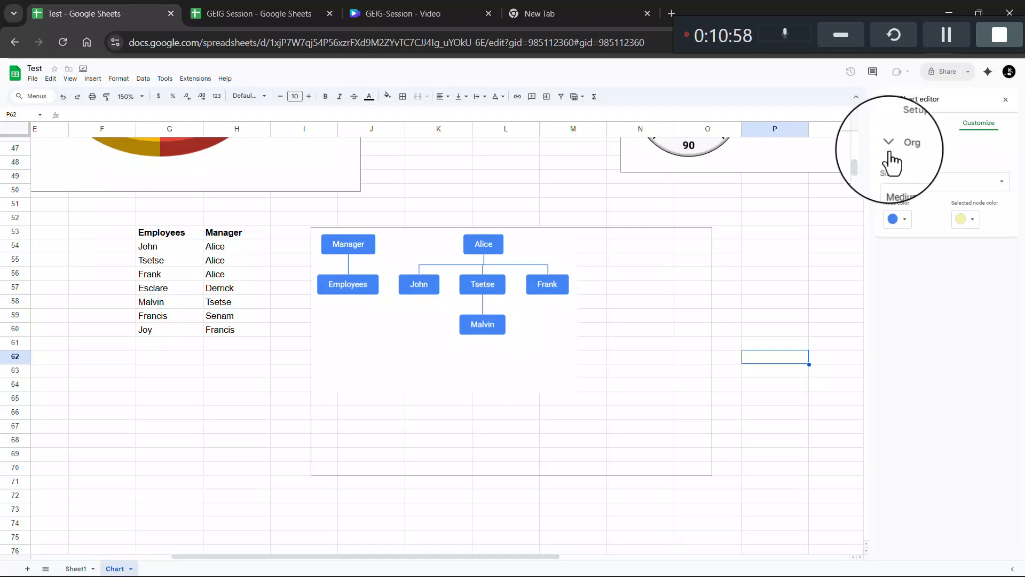
left_click(973, 219)
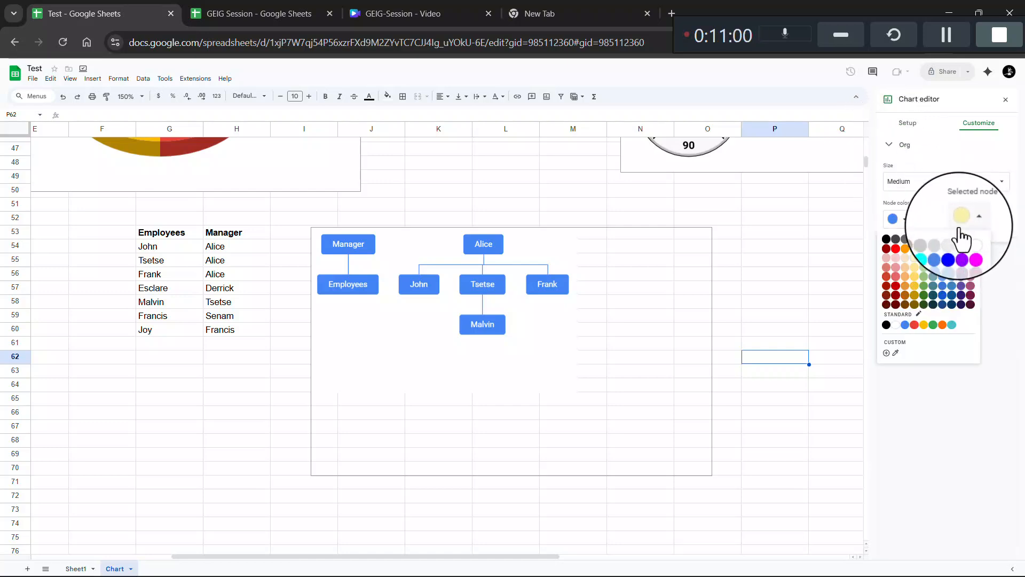
left_click(967, 277)
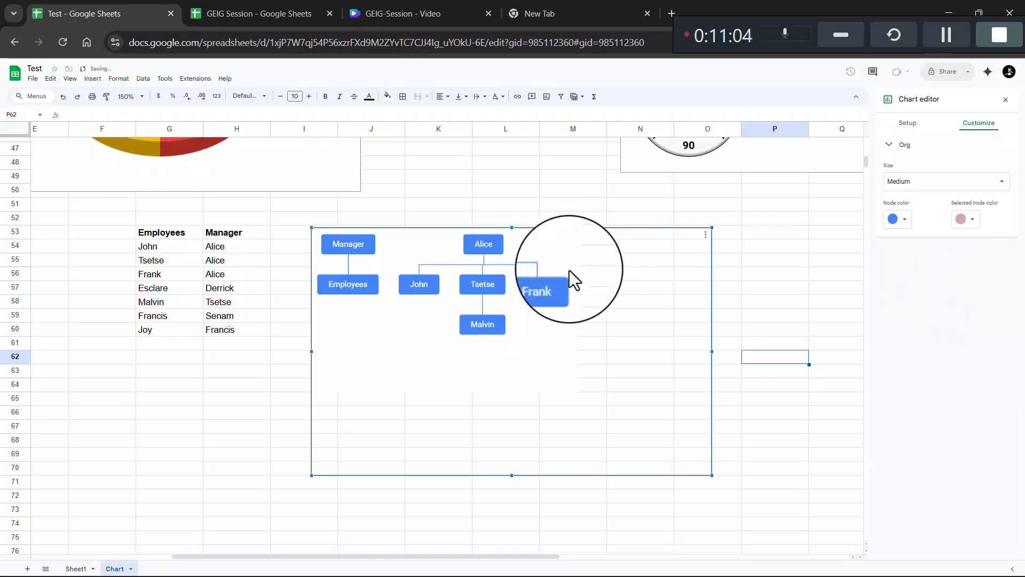
Check the selection color on the last and middle second-level employee nodes and the third-level node of the organizational chart
left_click(550, 286)
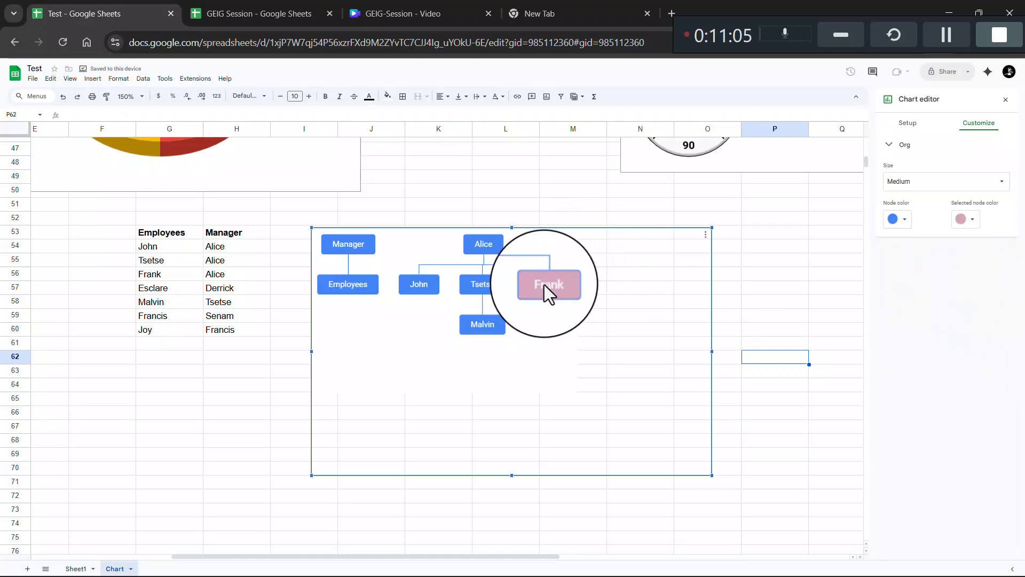
left_click(486, 287)
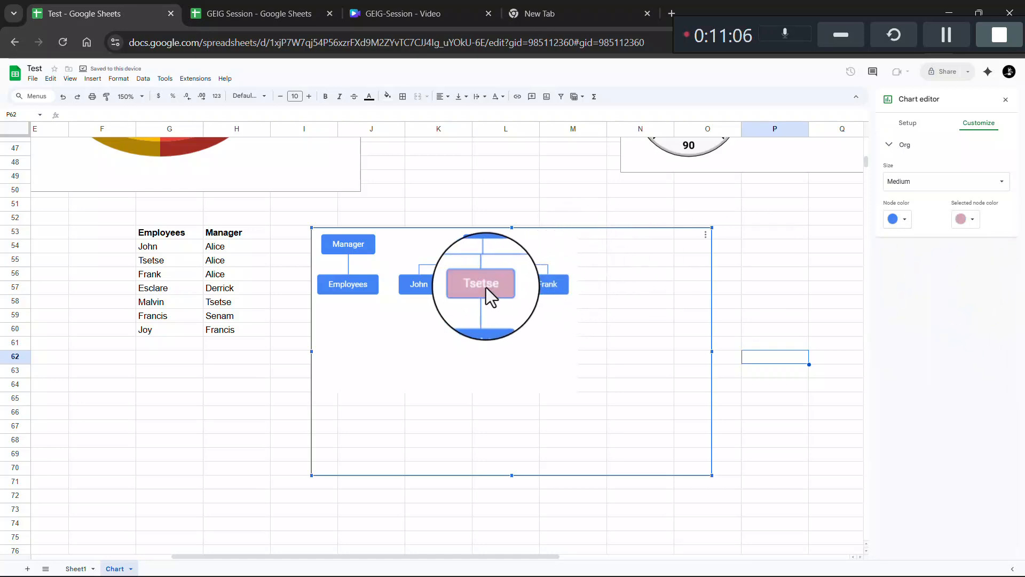
left_click(474, 322)
scroll(473, 321, "up", 5)
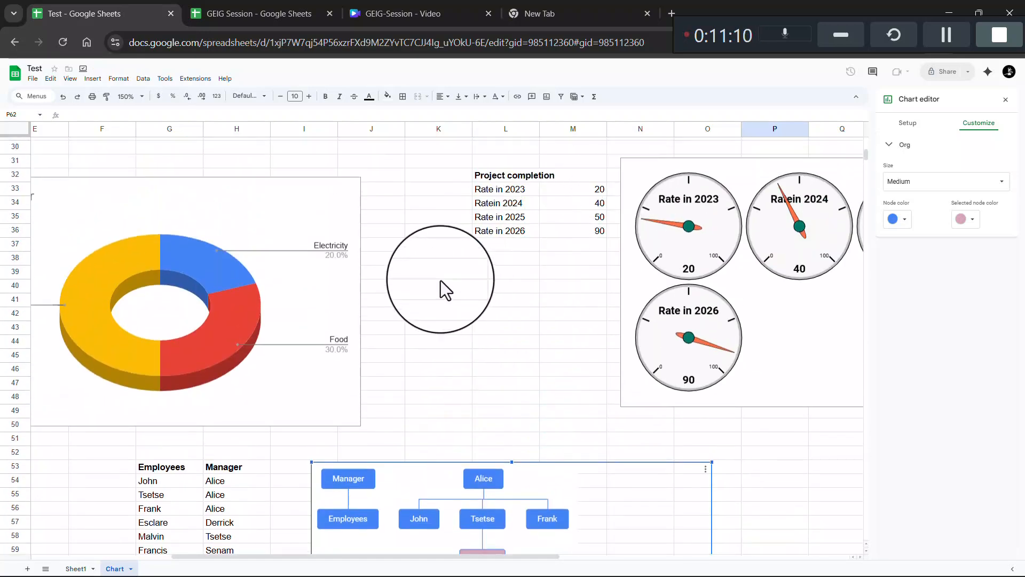